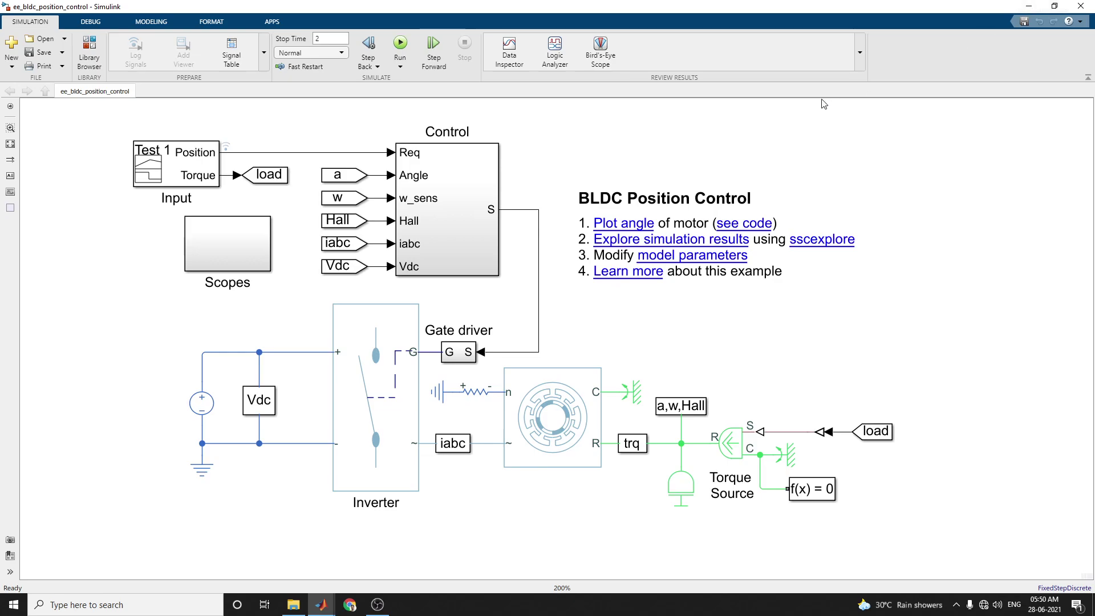
Open the Input block's Test 1 signals, enlarge the editor, and shift the Position drop to 1.39 s
{"action": "left_click", "coordinate": [200, 159]}
{"action": "left_click", "coordinate": [201, 159]}
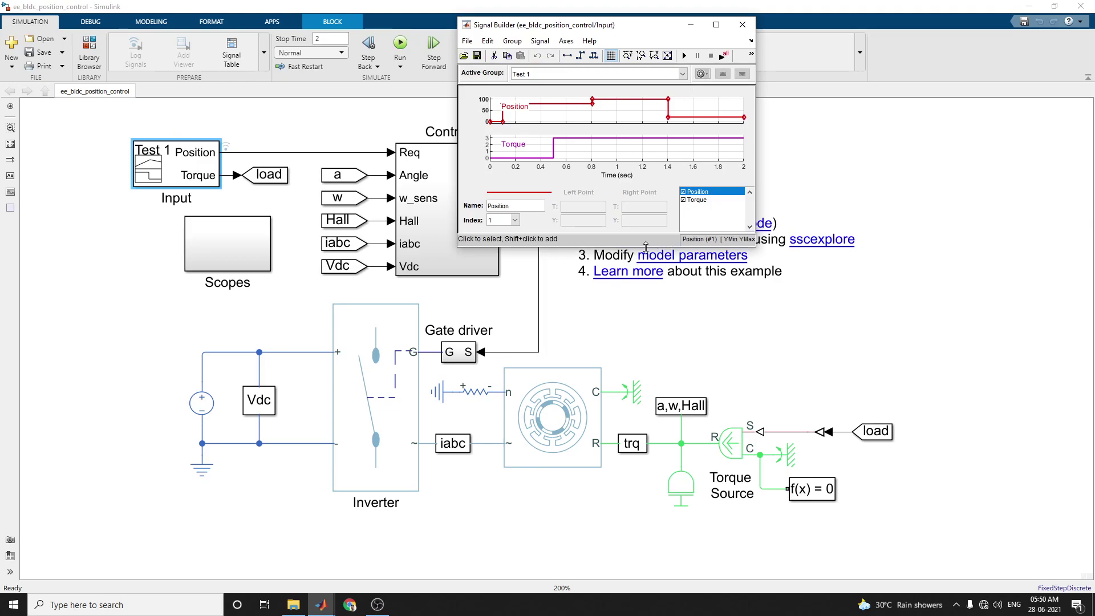
{"action": "left_click_drag", "start_coordinate": [646, 246], "coordinate": [646, 506]}
{"action": "left_click_drag", "start_coordinate": [755, 258], "coordinate": [1014, 257]}
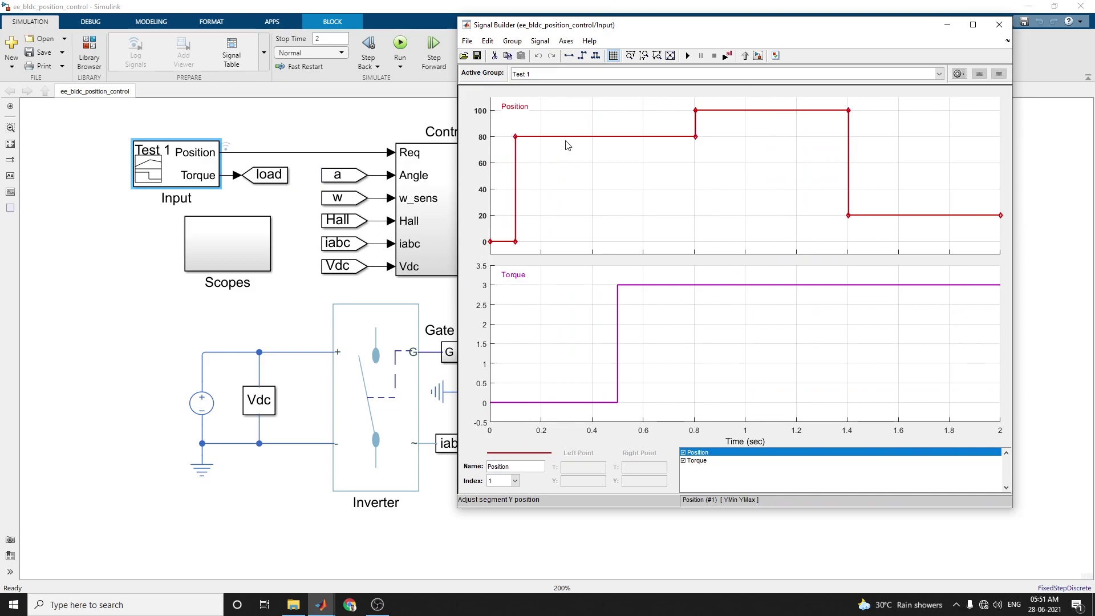
{"action": "mouse_move", "coordinate": [568, 141]}
{"action": "left_mouse_down"}
{"action": "mouse_move", "coordinate": [565, 166]}
{"action": "mouse_move", "coordinate": [557, 138]}
{"action": "left_mouse_up"}
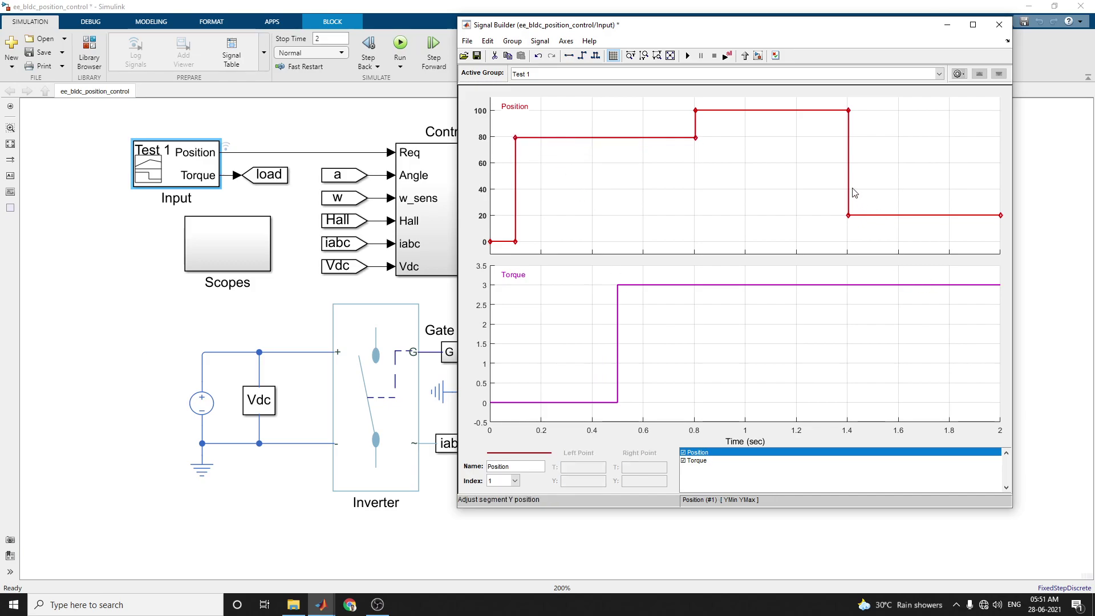
{"action": "mouse_move", "coordinate": [849, 189]}
{"action": "left_mouse_down"}
{"action": "mouse_move", "coordinate": [793, 181]}
{"action": "mouse_move", "coordinate": [844, 183]}
{"action": "left_mouse_up"}
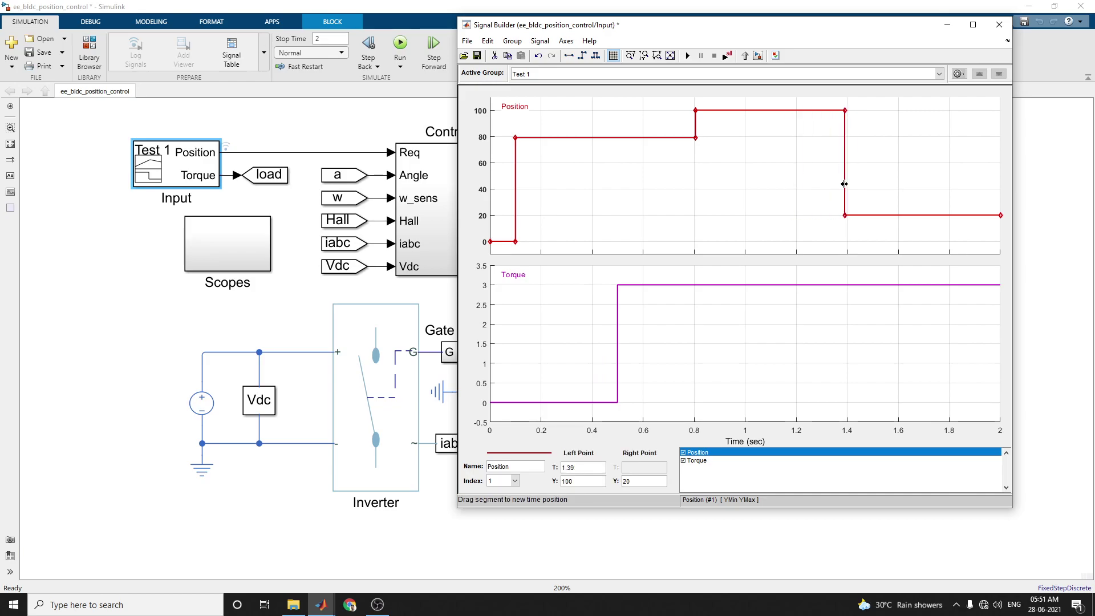
Check the simulation options, keeping Extrapolate after final time and zero crossing On, then cancel
{"action": "left_click", "coordinate": [466, 43]}
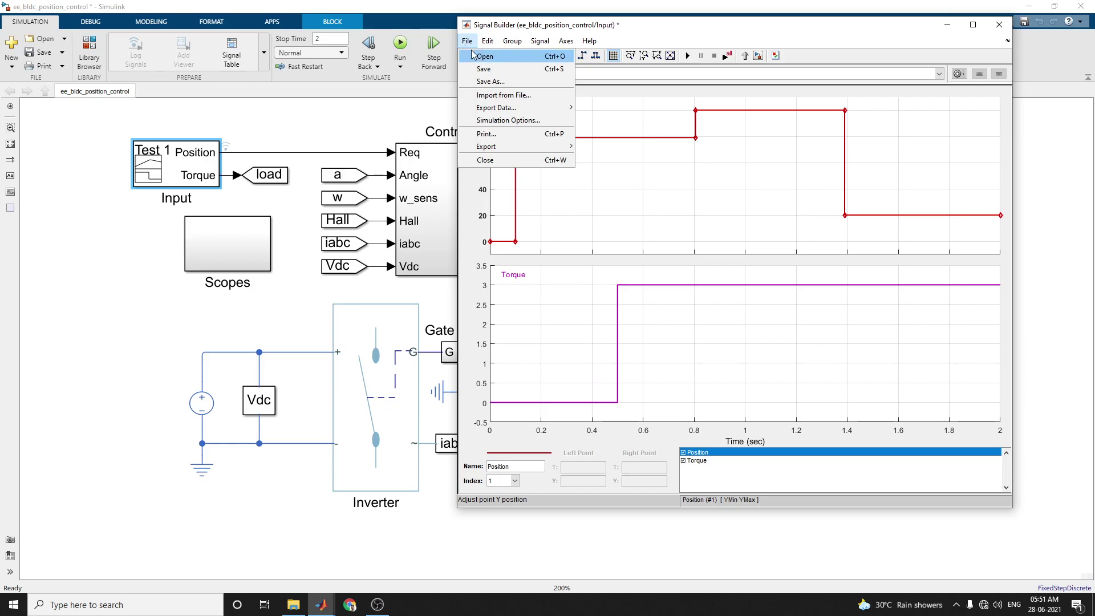
{"action": "mouse_move", "coordinate": [508, 108]}
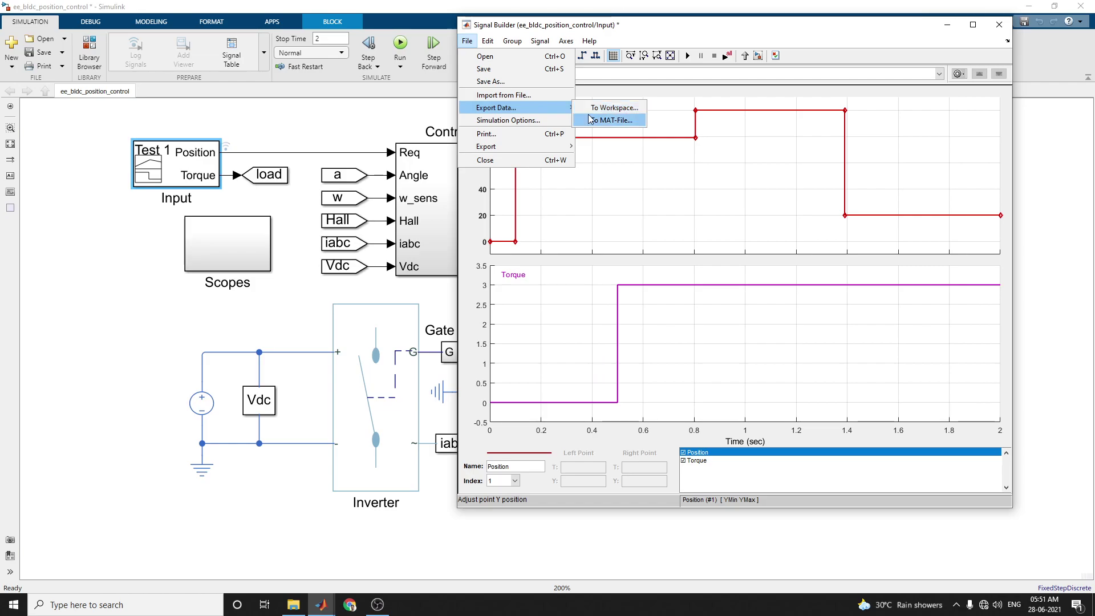
{"action": "left_click", "coordinate": [531, 122]}
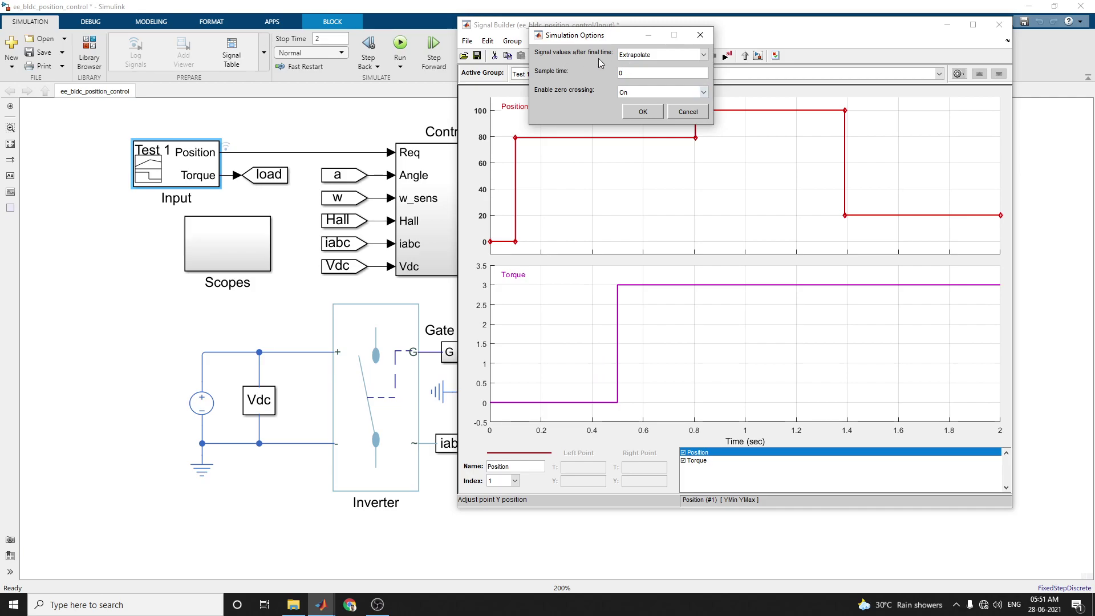
{"action": "left_click", "coordinate": [705, 55]}
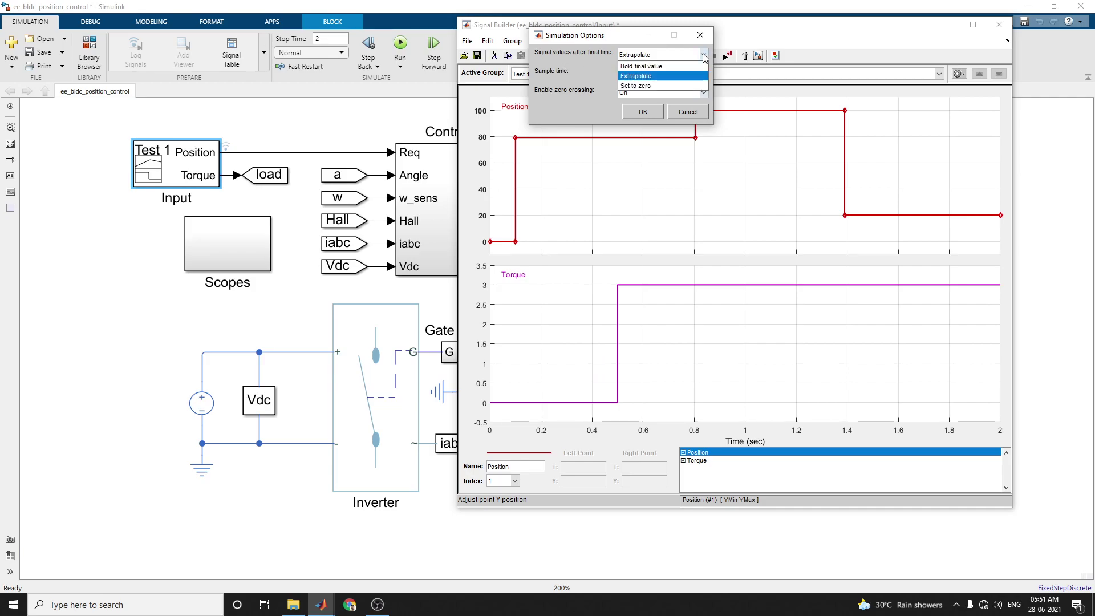
{"action": "left_click", "coordinate": [705, 55]}
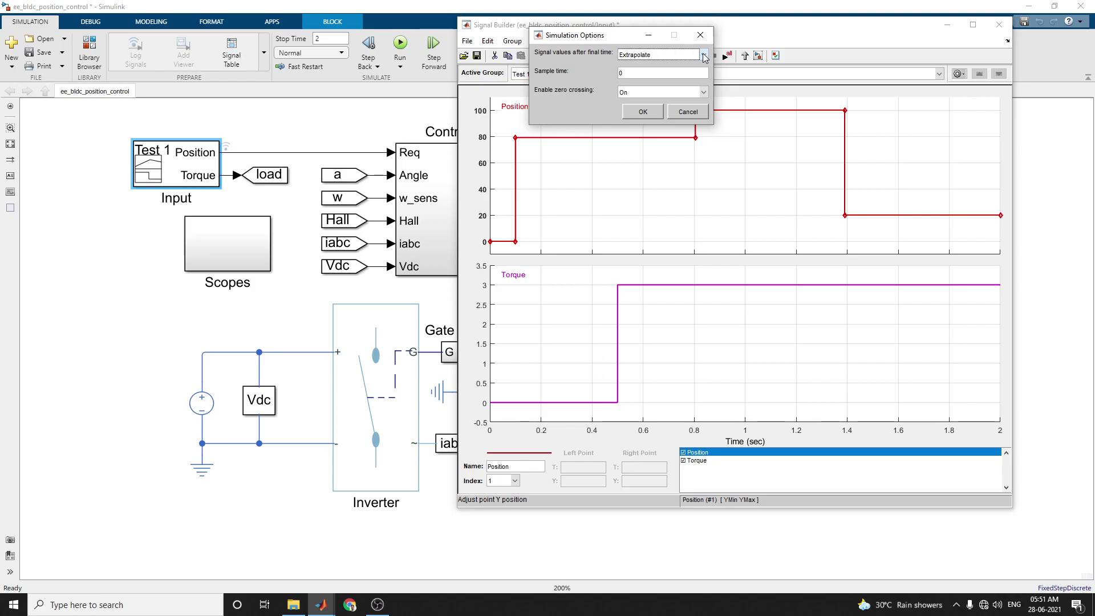
{"action": "left_click", "coordinate": [703, 93]}
{"action": "left_click", "coordinate": [702, 113]}
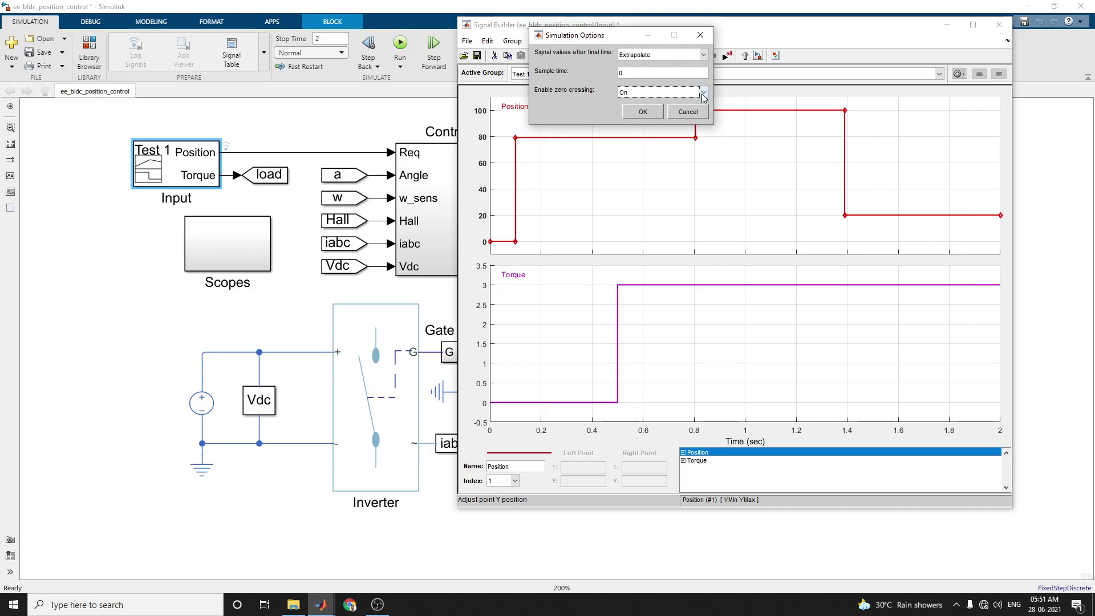
{"action": "left_click", "coordinate": [682, 112]}
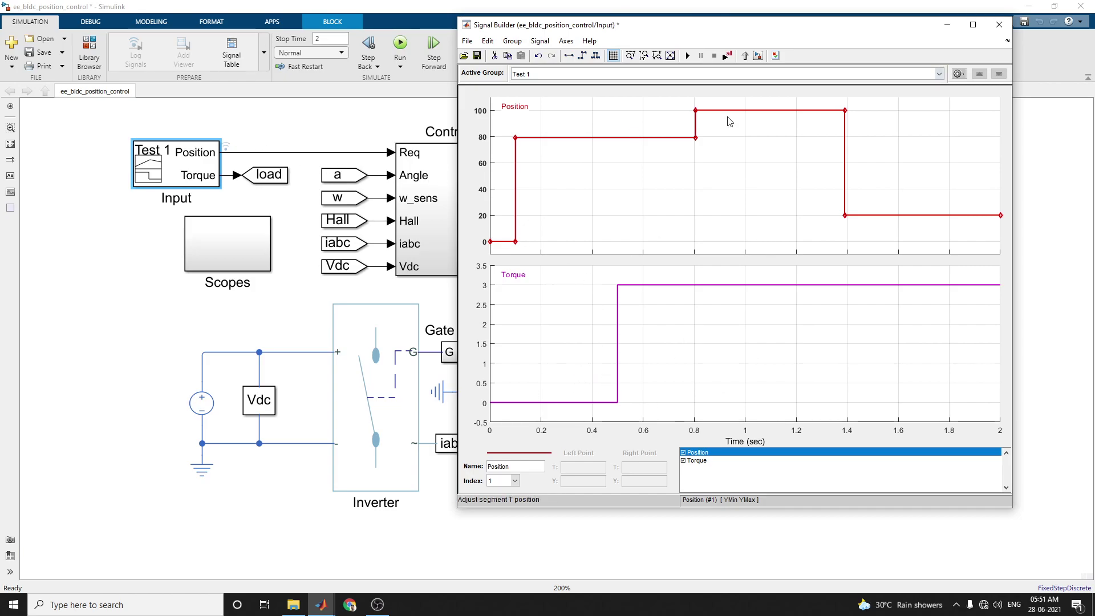
Close Signal Builder, open the Control subsystem and zoom in on the controller diagram
{"action": "left_click", "coordinate": [1000, 24]}
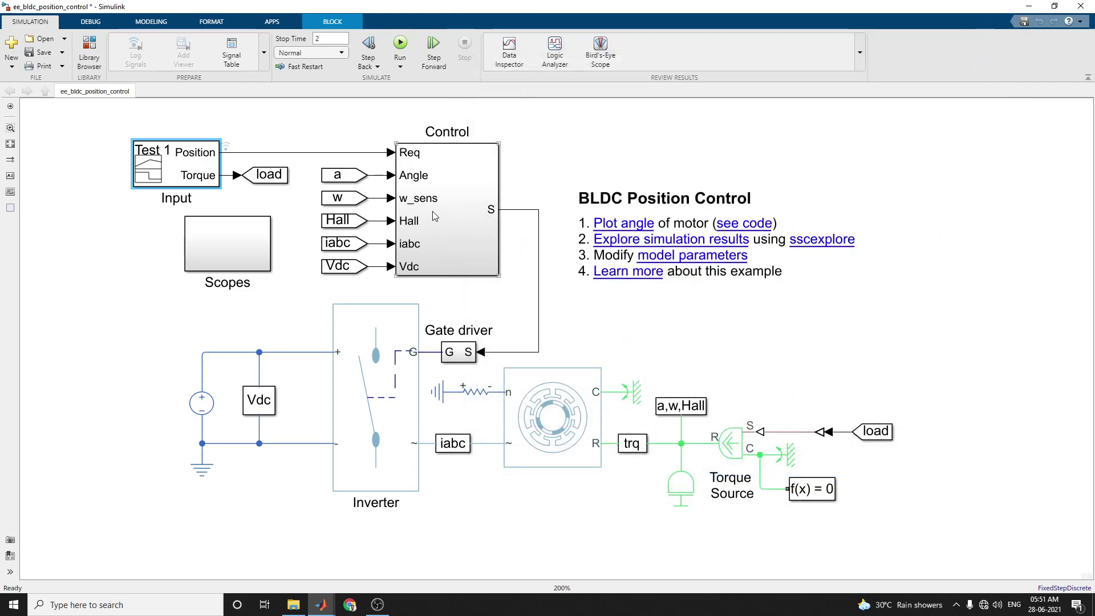
{"action": "double_click", "coordinate": [433, 212]}
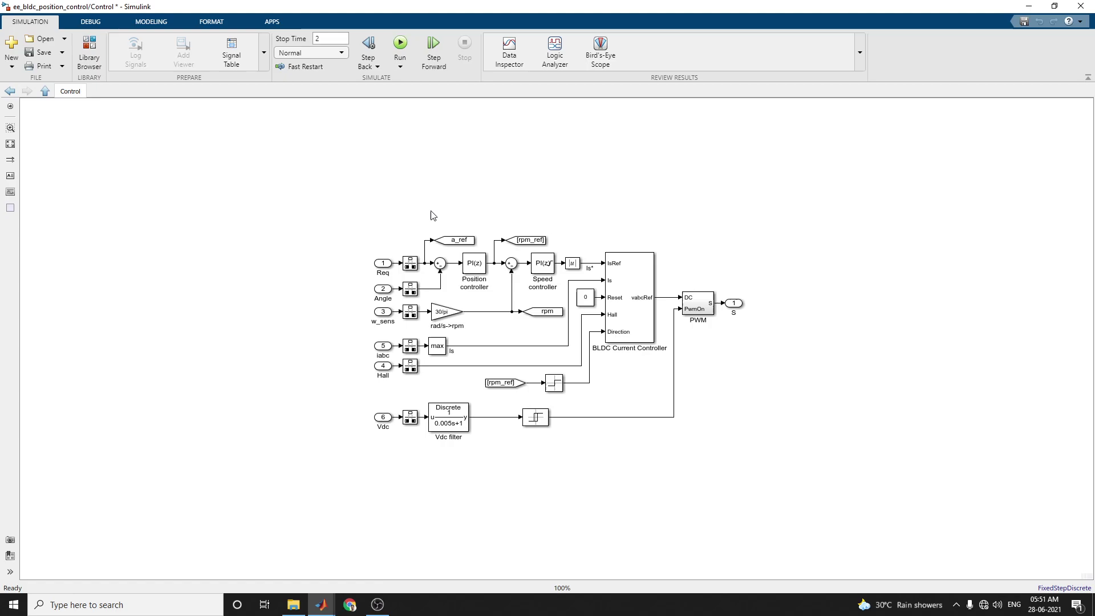
{"action": "key", "text": "ctrl+plus"}
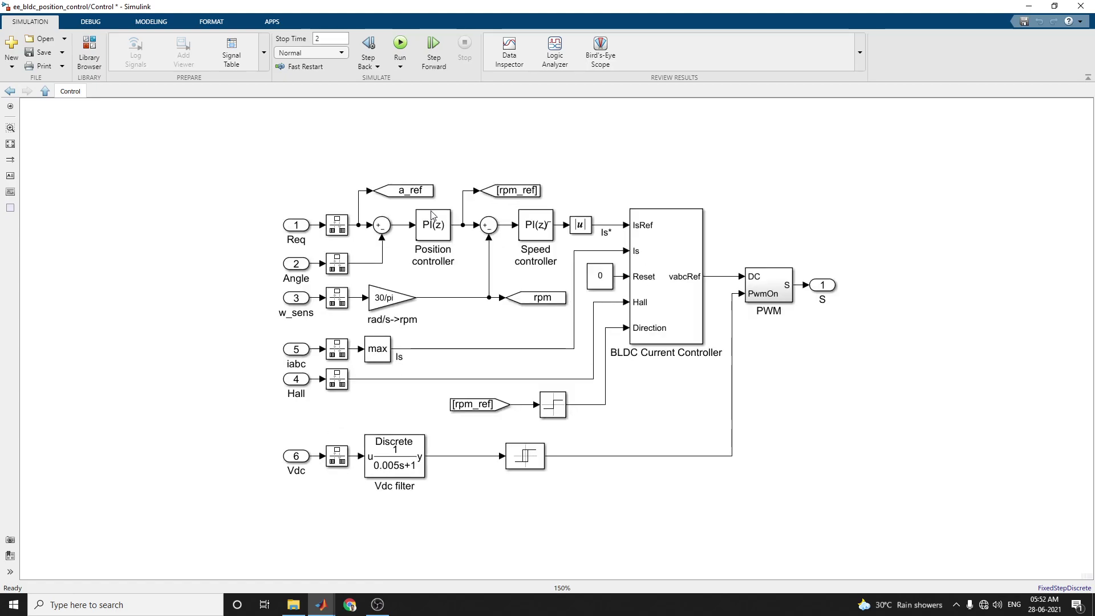
{"action": "key", "text": "ctrl+plus"}
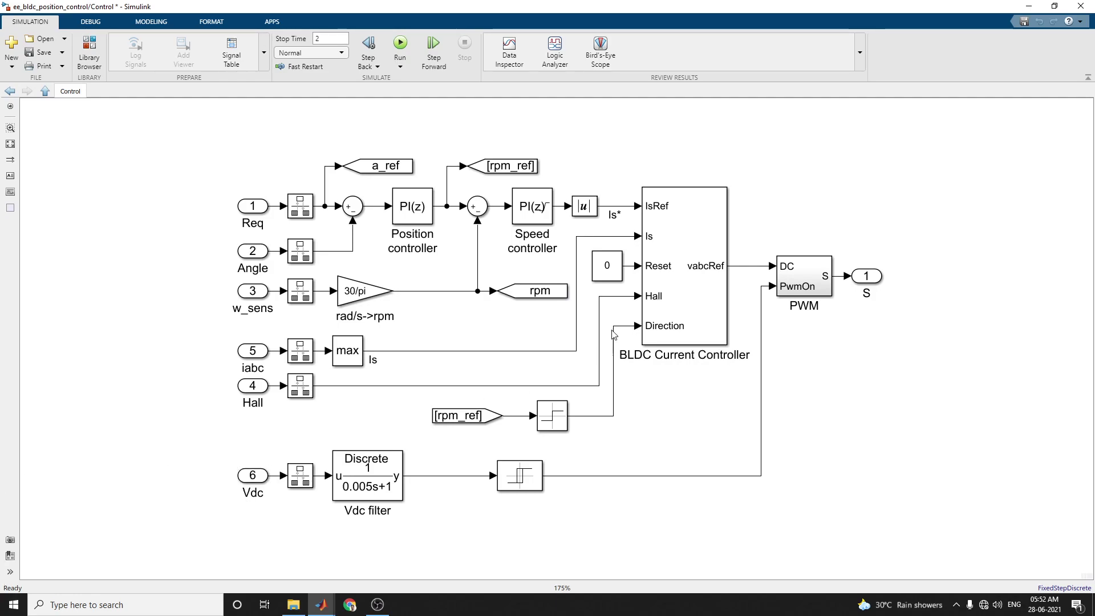
Review the BLDC Current Controller's gain and sample time parameters, then close them
{"action": "left_click", "coordinate": [788, 284]}
{"action": "double_click", "coordinate": [695, 282]}
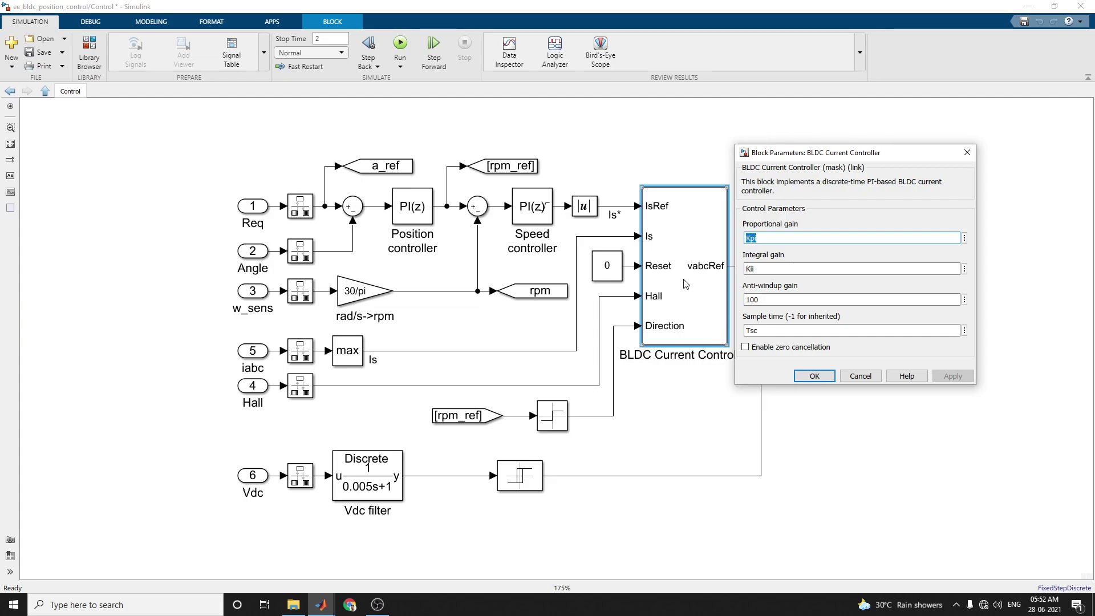
{"action": "left_click", "coordinate": [813, 376]}
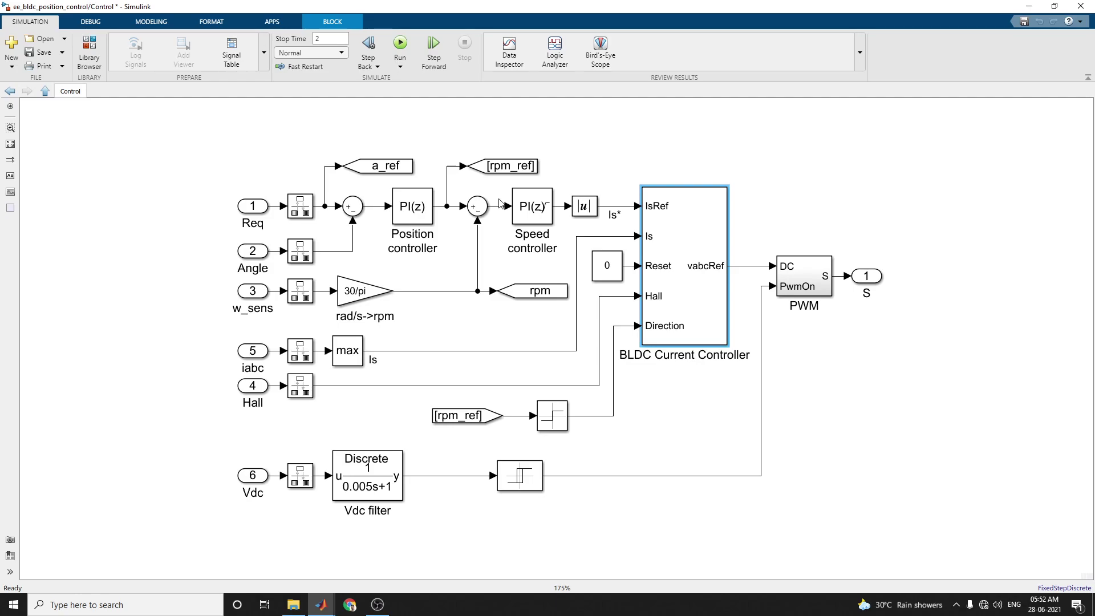
Return to the top-level model, run the 2-second simulation and select the BLDC motor block
{"action": "left_click", "coordinate": [7, 92]}
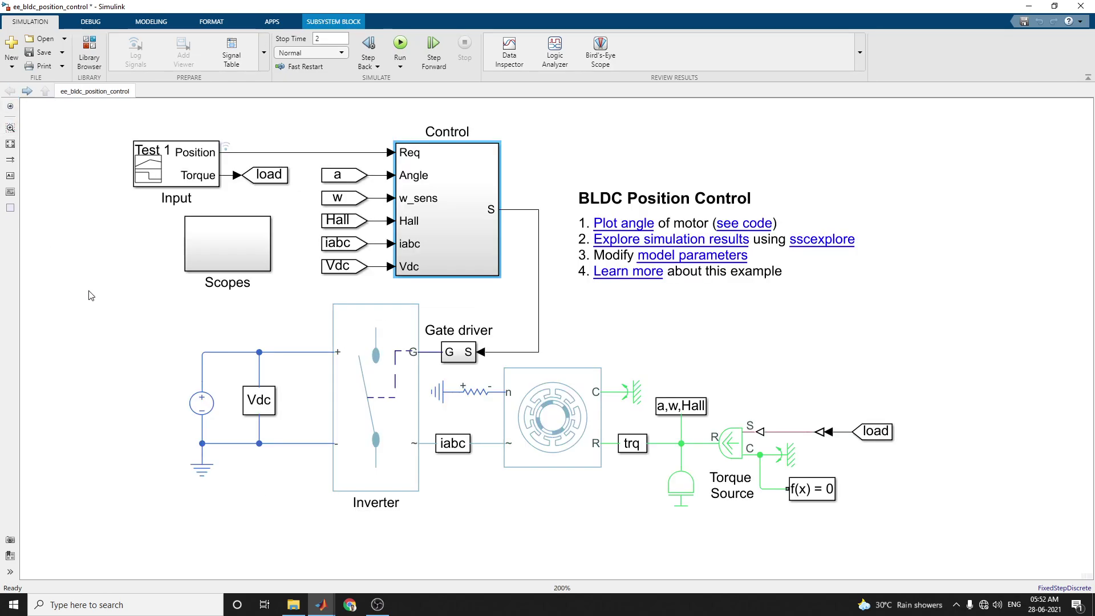
{"action": "left_click", "coordinate": [400, 45]}
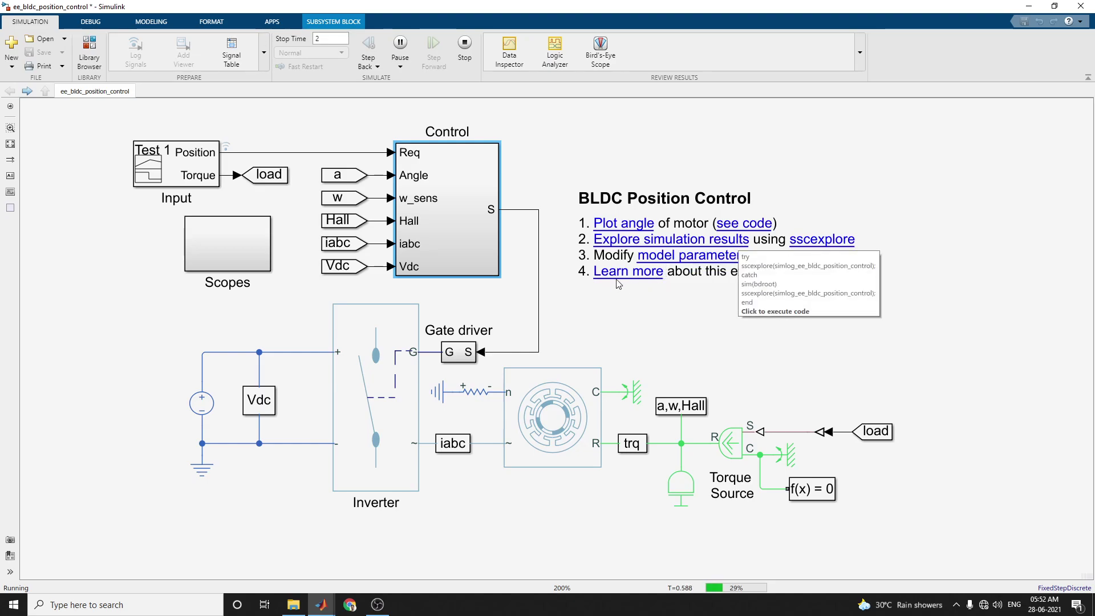
{"action": "left_click", "coordinate": [535, 437]}
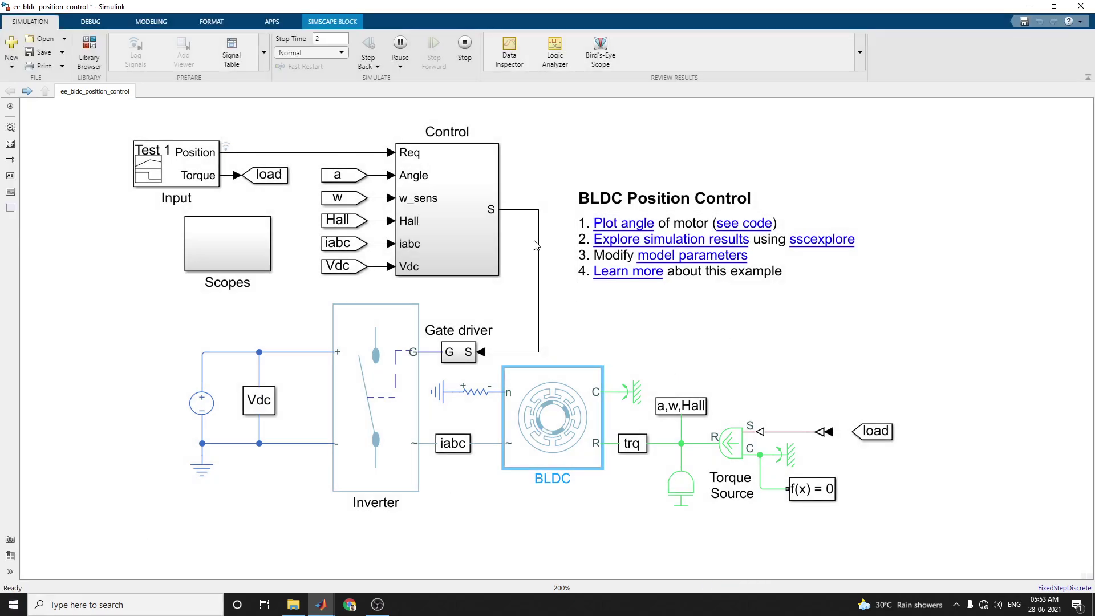
Plot rotor position and speed full screen, check tracking of the 80, 100, 20 rad reference, then close
{"action": "left_click", "coordinate": [607, 225]}
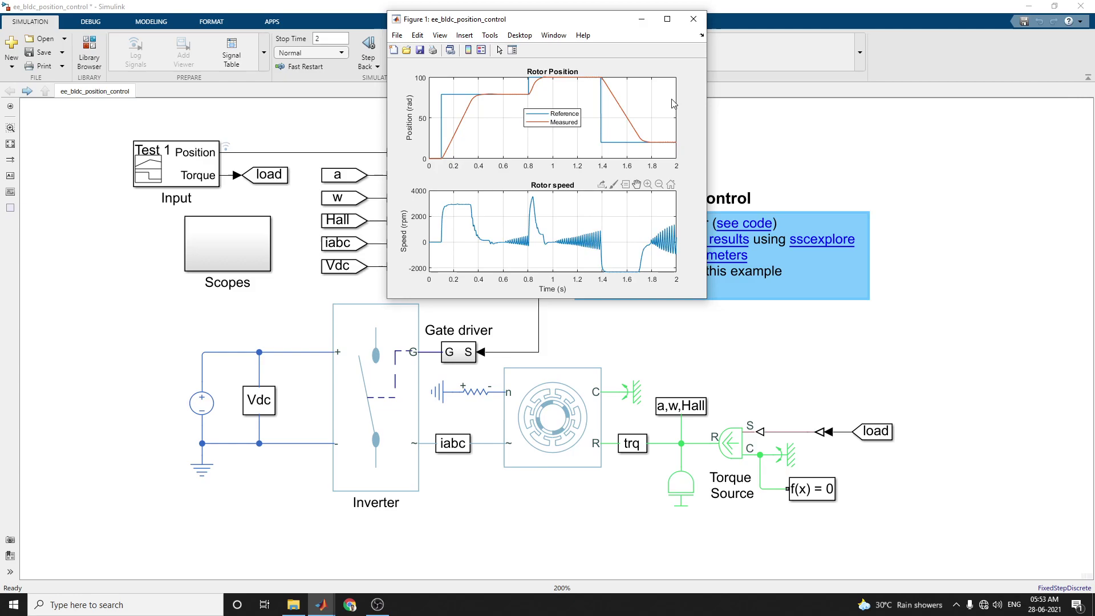
{"action": "left_click", "coordinate": [668, 20]}
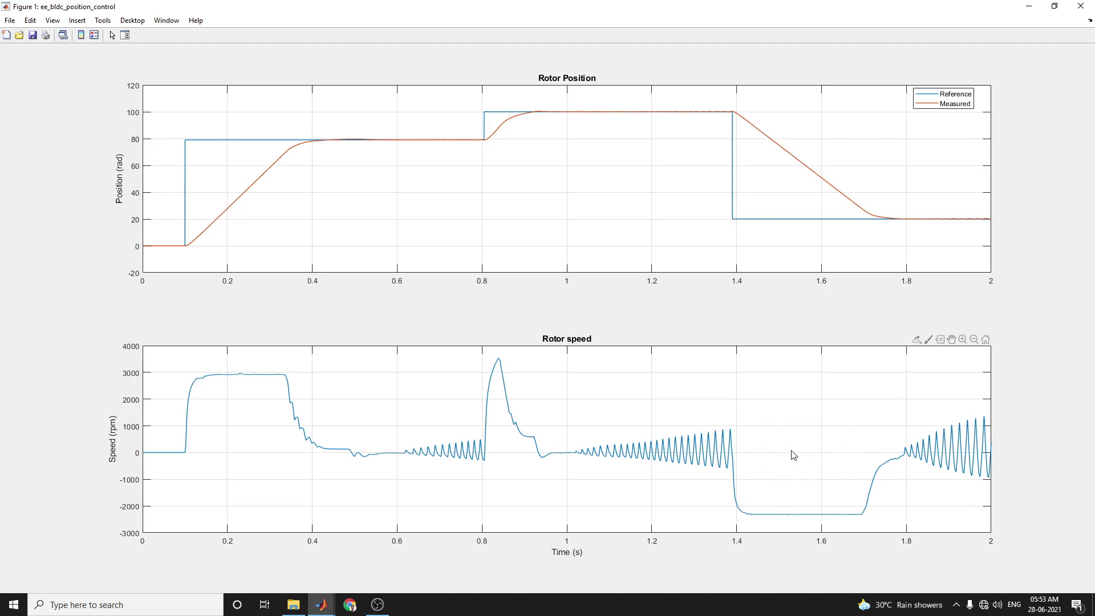
{"action": "left_click", "coordinate": [1082, 6]}
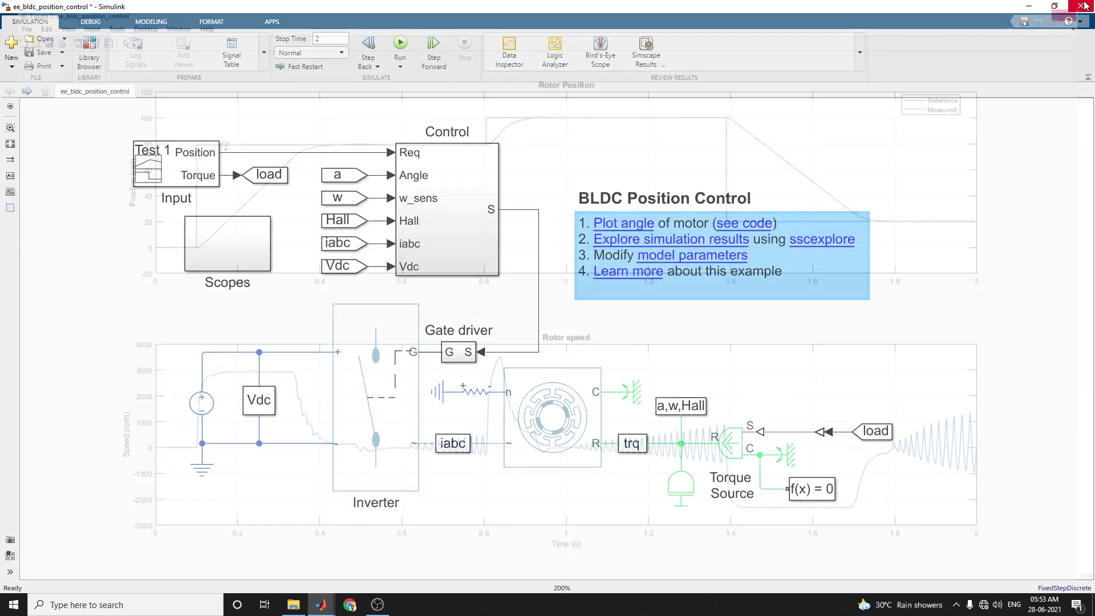
Open Results Explorer maximized and show the BLDC's angular position, velocity, i_d/i_q and torque plots
{"action": "left_click", "coordinate": [678, 243]}
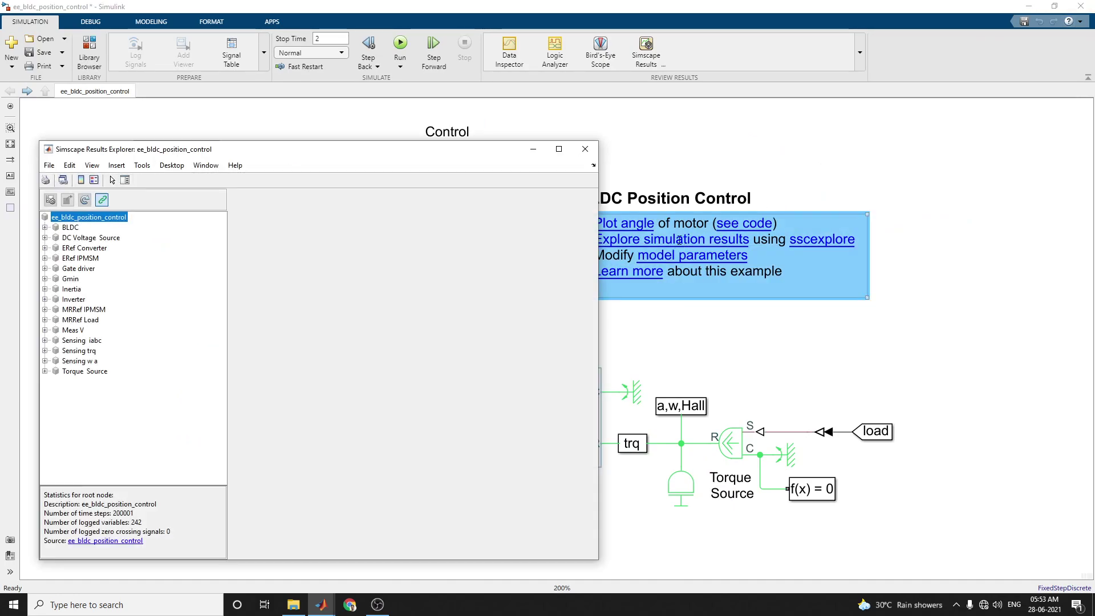
{"action": "left_click", "coordinate": [559, 149]}
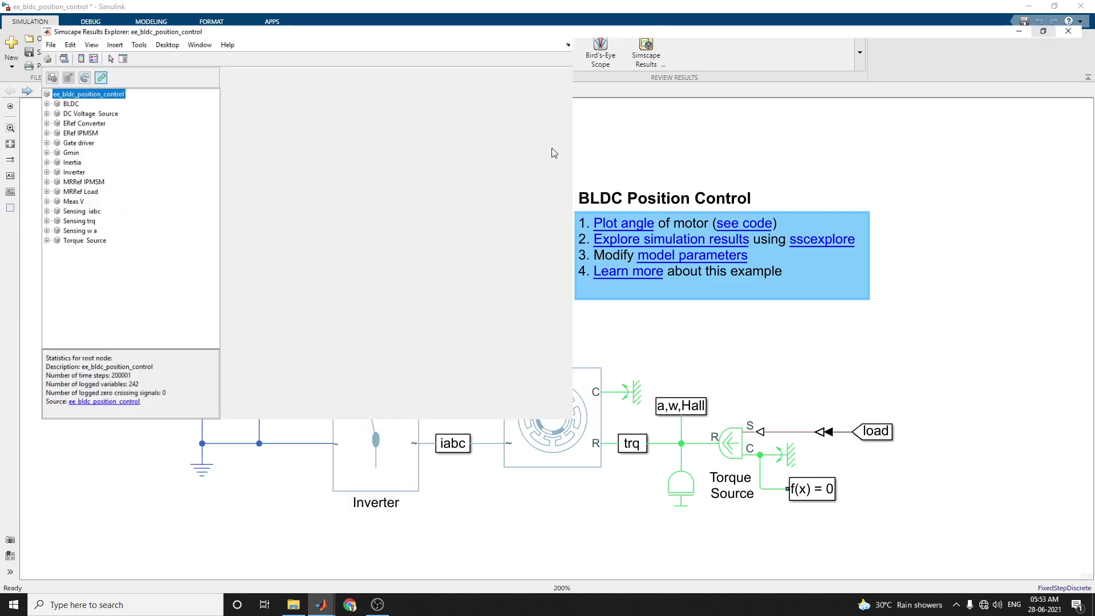
{"action": "left_click", "coordinate": [30, 83]}
{"action": "left_click", "coordinate": [6, 82]}
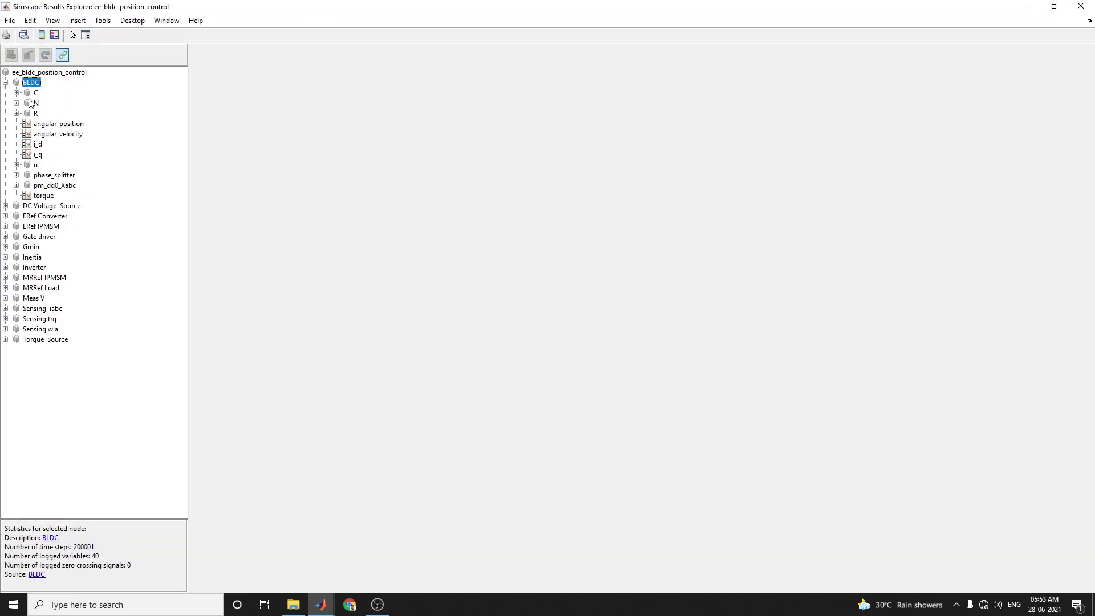
{"action": "left_click", "coordinate": [31, 94]}
{"action": "left_click", "coordinate": [30, 82]}
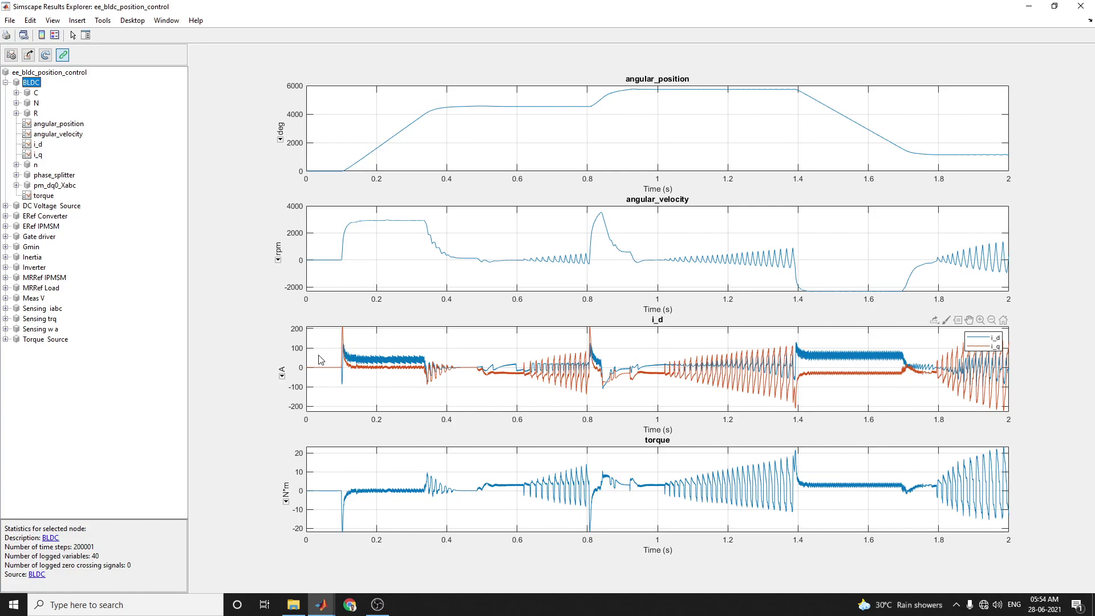
Plot the BLDC's angular_velocity, angular_position, i_d, i_q and N port voltage V individually
{"action": "left_click", "coordinate": [72, 135]}
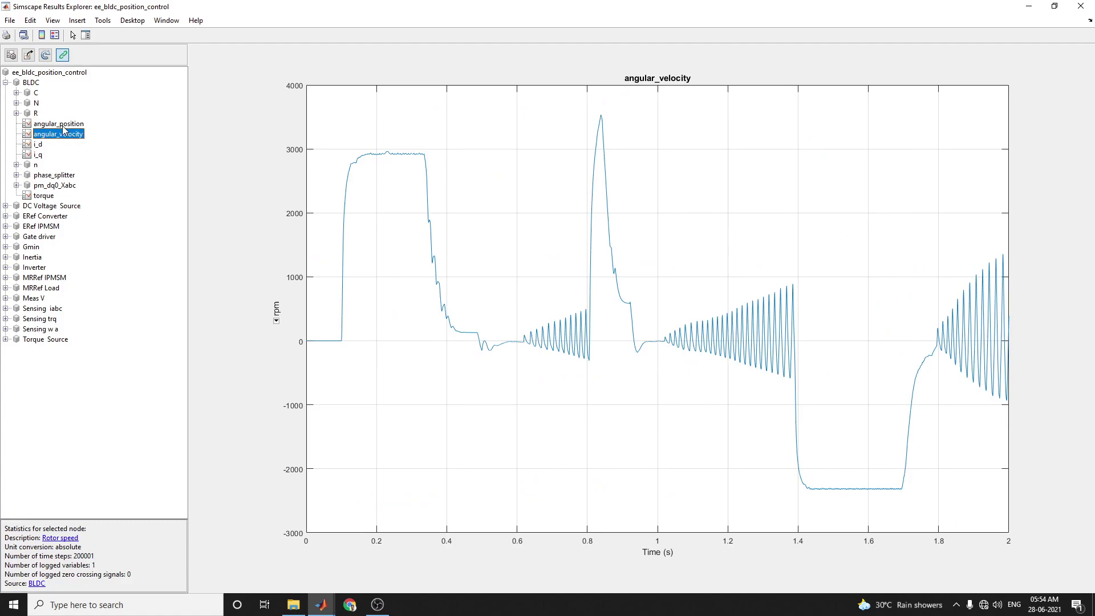
{"action": "left_click", "coordinate": [64, 129]}
{"action": "left_click", "coordinate": [78, 136]}
{"action": "left_click", "coordinate": [39, 145]}
{"action": "left_click", "coordinate": [42, 155]}
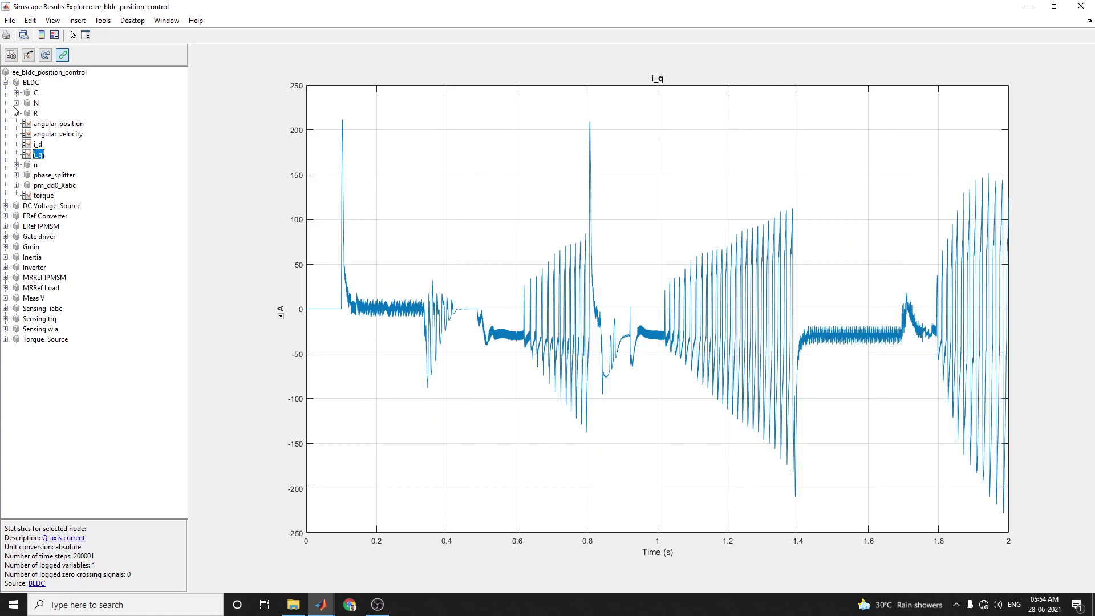
{"action": "left_click", "coordinate": [36, 104]}
{"action": "left_click", "coordinate": [16, 103]}
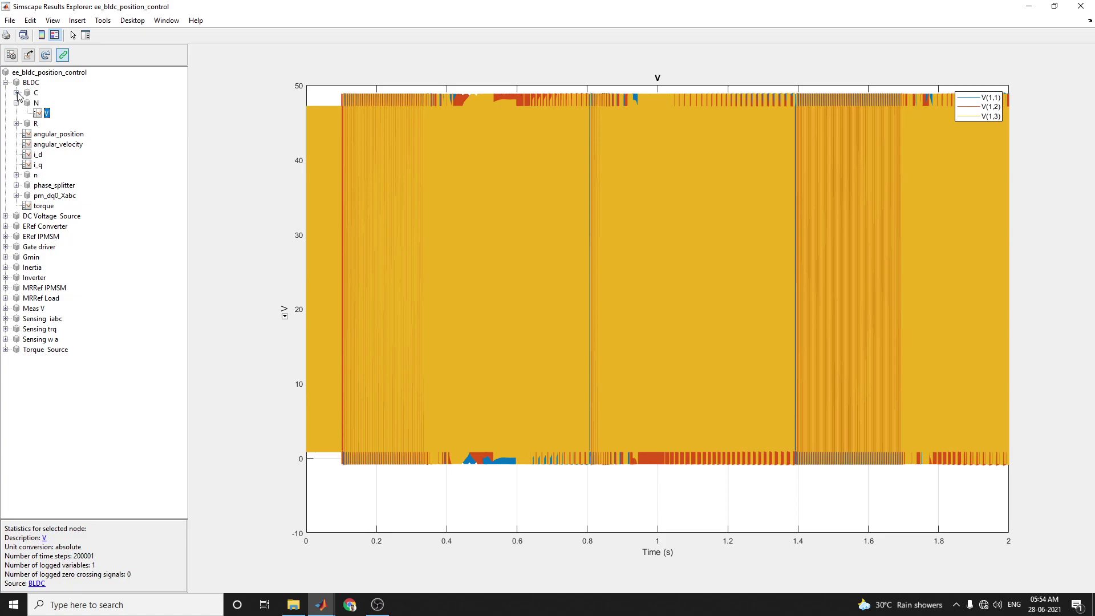
Plot the Torque Source's S and w signals showing the 3 N·m torque step
{"action": "left_click", "coordinate": [5, 83]}
{"action": "left_click", "coordinate": [44, 126]}
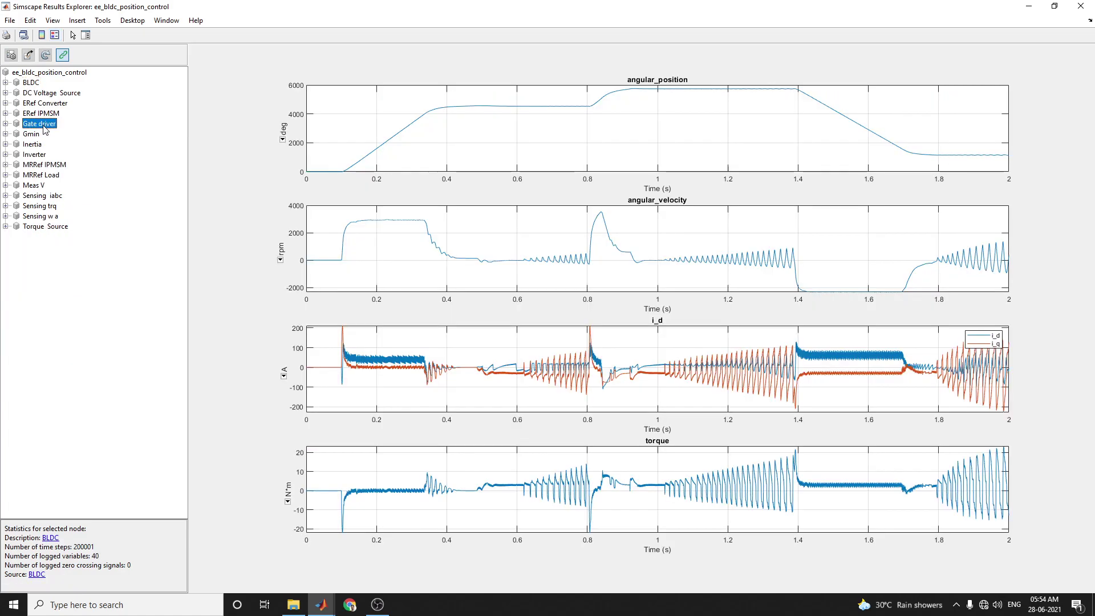
{"action": "left_click_drag", "start_coordinate": [48, 151], "coordinate": [45, 206]}
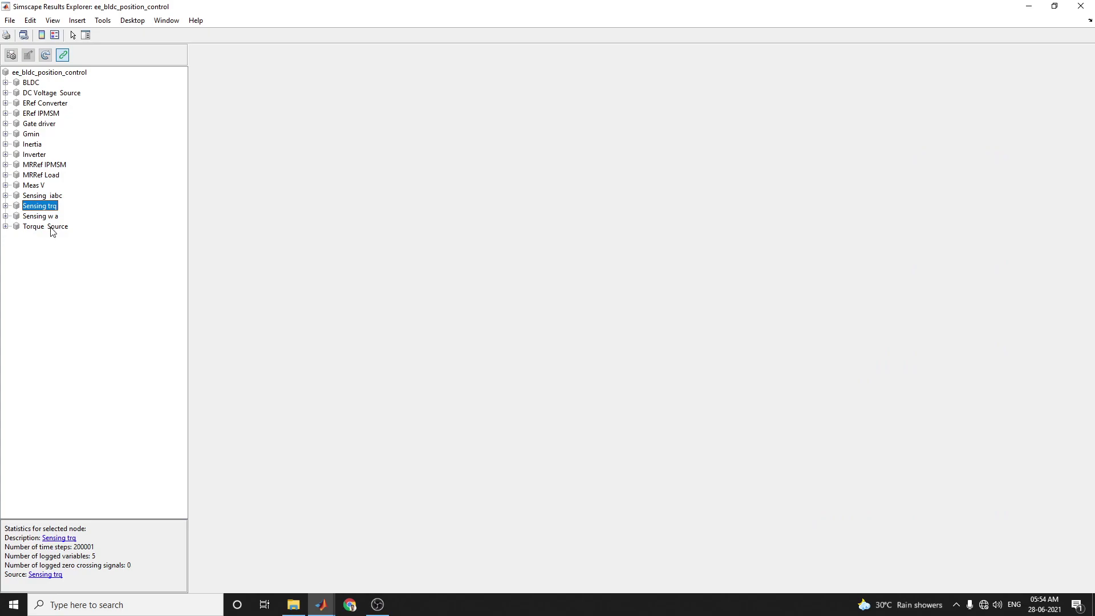
{"action": "left_click", "coordinate": [52, 228]}
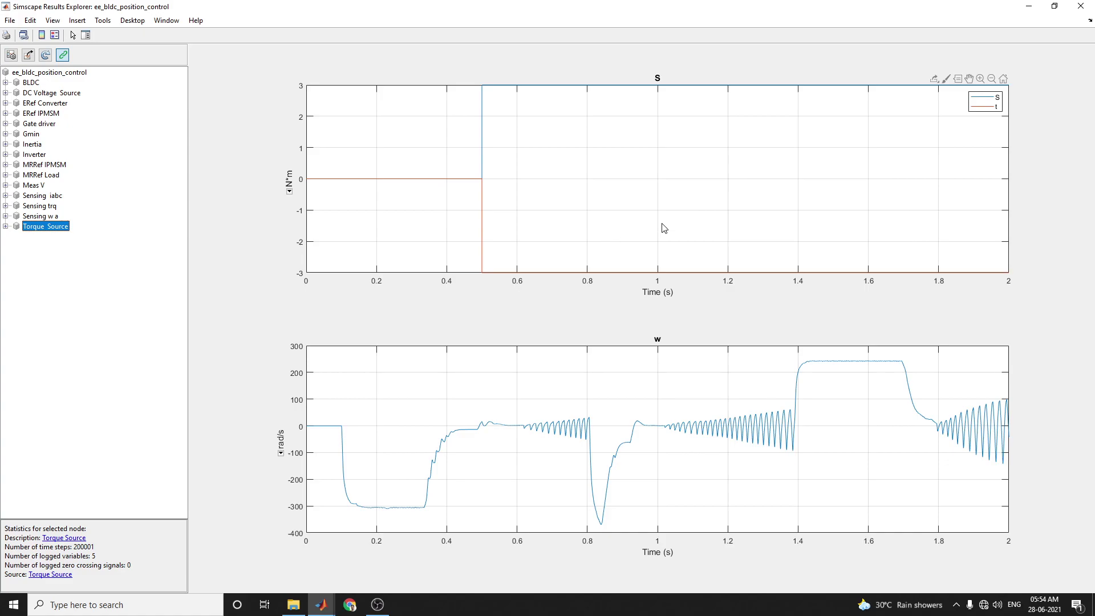
Bring the model forward and open ee_bldc_position_control_data.m from the model parameters link
{"action": "mouse_move", "coordinate": [329, 609]}
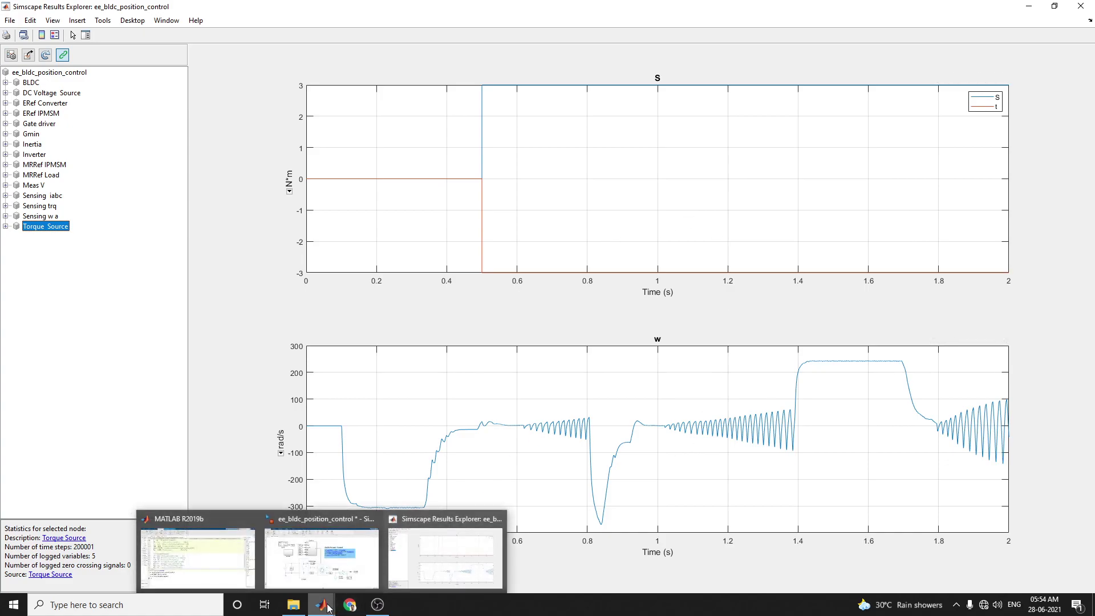
{"action": "left_click", "coordinate": [292, 568]}
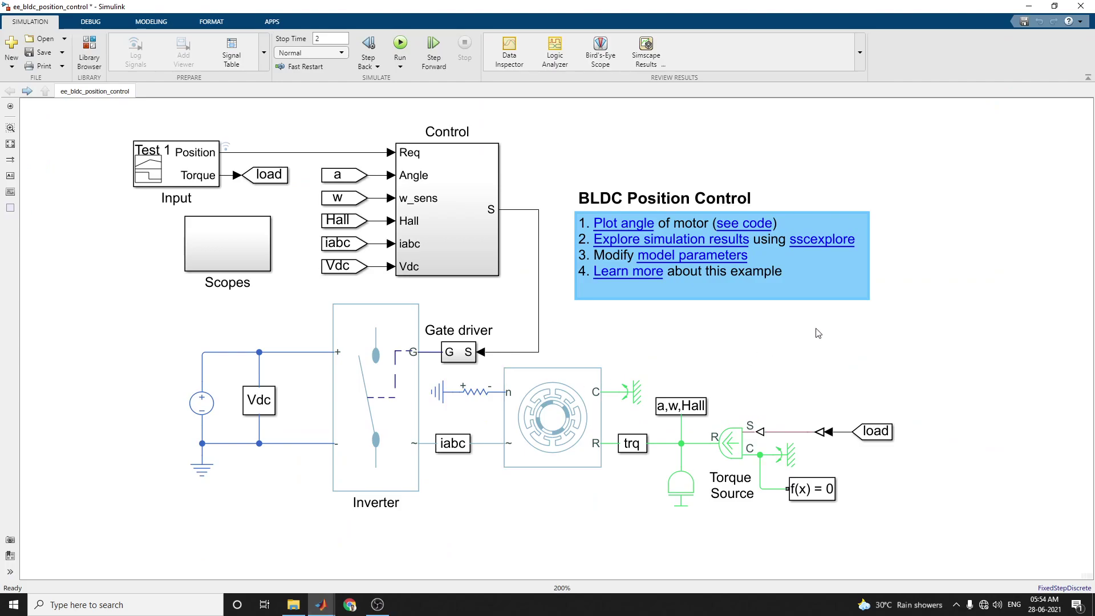
{"action": "left_click", "coordinate": [689, 260]}
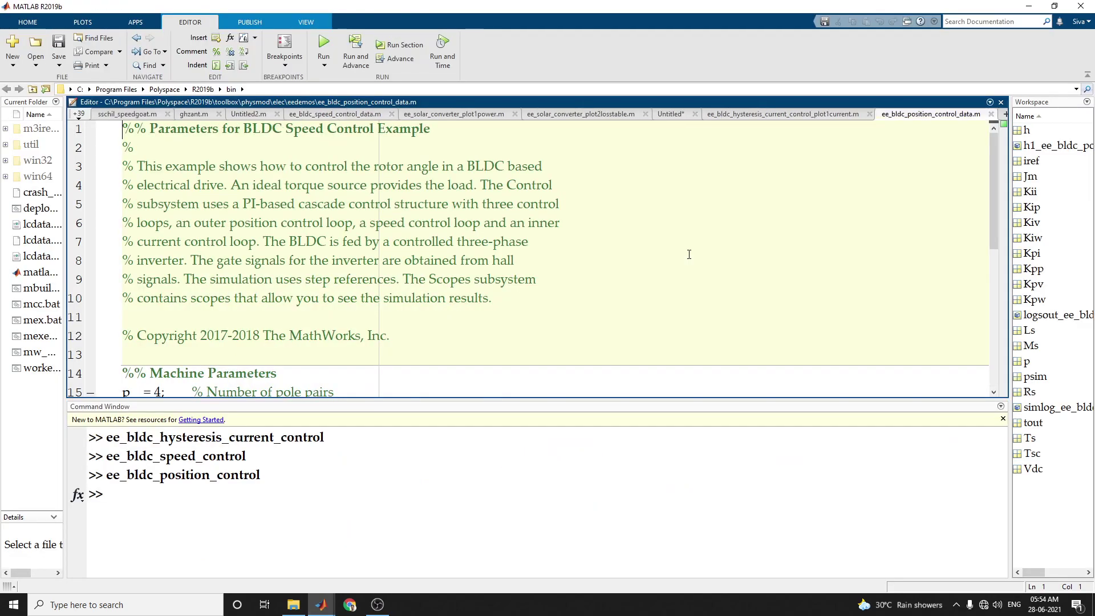
{"action": "left_click_drag", "start_coordinate": [238, 220], "coordinate": [242, 204]}
Scroll through the script's machine parameters and control gains such as Kpp = 250 and Kip = 0.5
{"action": "scroll", "coordinate": [315, 275], "scroll_direction": "down", "scroll_amount": 5}
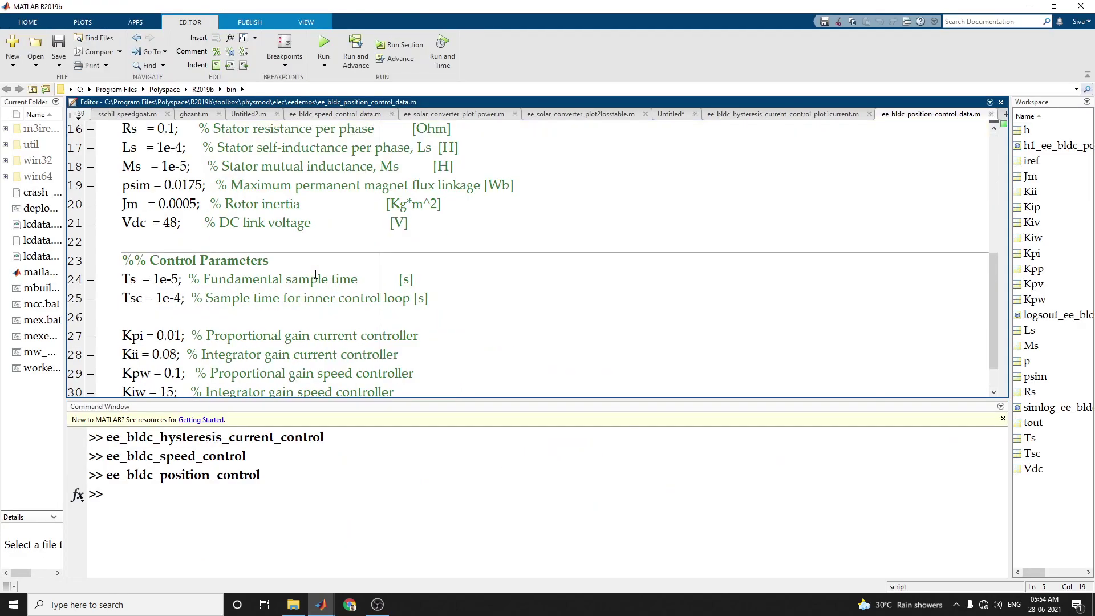
{"action": "scroll", "coordinate": [315, 274], "scroll_direction": "up", "scroll_amount": 3}
{"action": "scroll", "coordinate": [315, 274], "scroll_direction": "down", "scroll_amount": 2}
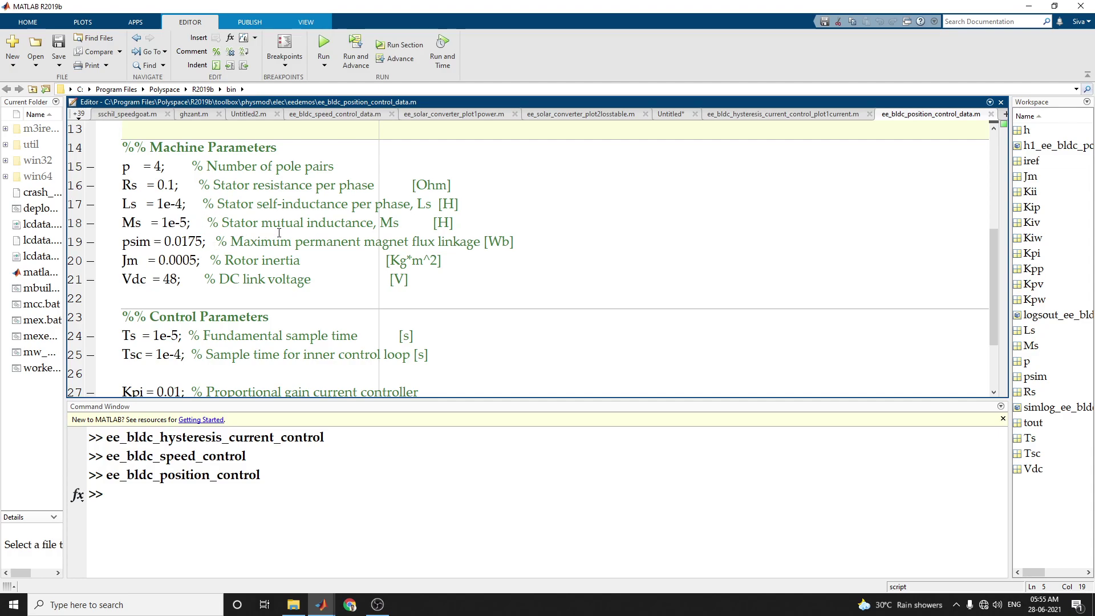
{"action": "scroll", "coordinate": [169, 231], "scroll_direction": "down", "scroll_amount": 2}
{"action": "scroll", "coordinate": [169, 232], "scroll_direction": "up", "scroll_amount": 4}
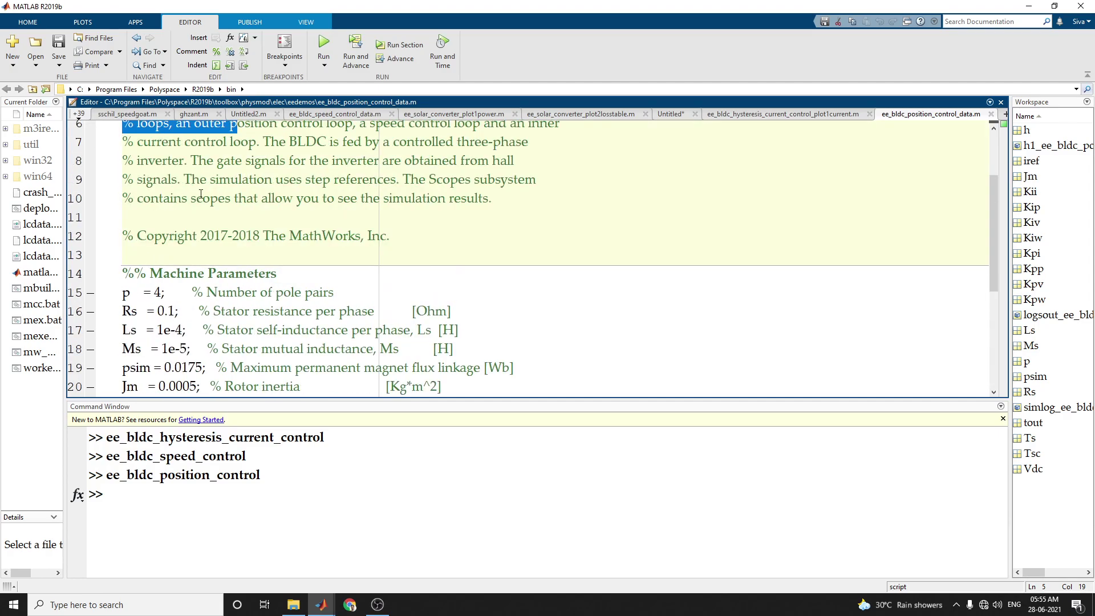
{"action": "left_click_drag", "start_coordinate": [201, 194], "coordinate": [234, 319]}
{"action": "left_click", "coordinate": [313, 320]}
{"action": "scroll", "coordinate": [311, 318], "scroll_direction": "down", "scroll_amount": 4}
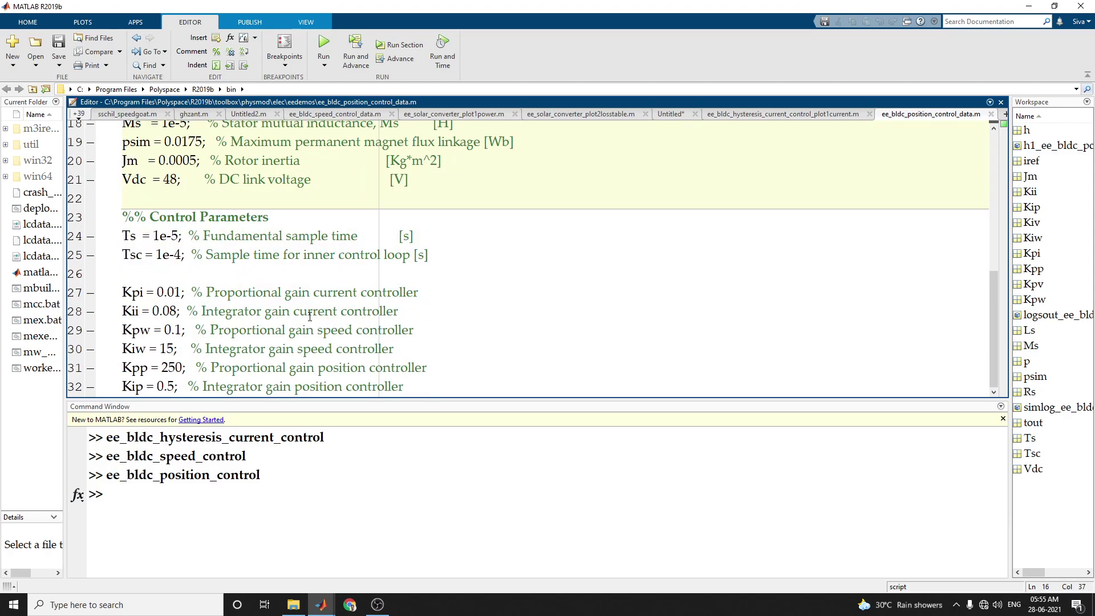
{"action": "scroll", "coordinate": [321, 322], "scroll_direction": "up", "scroll_amount": 4}
{"action": "scroll", "coordinate": [322, 321], "scroll_direction": "down", "scroll_amount": 4}
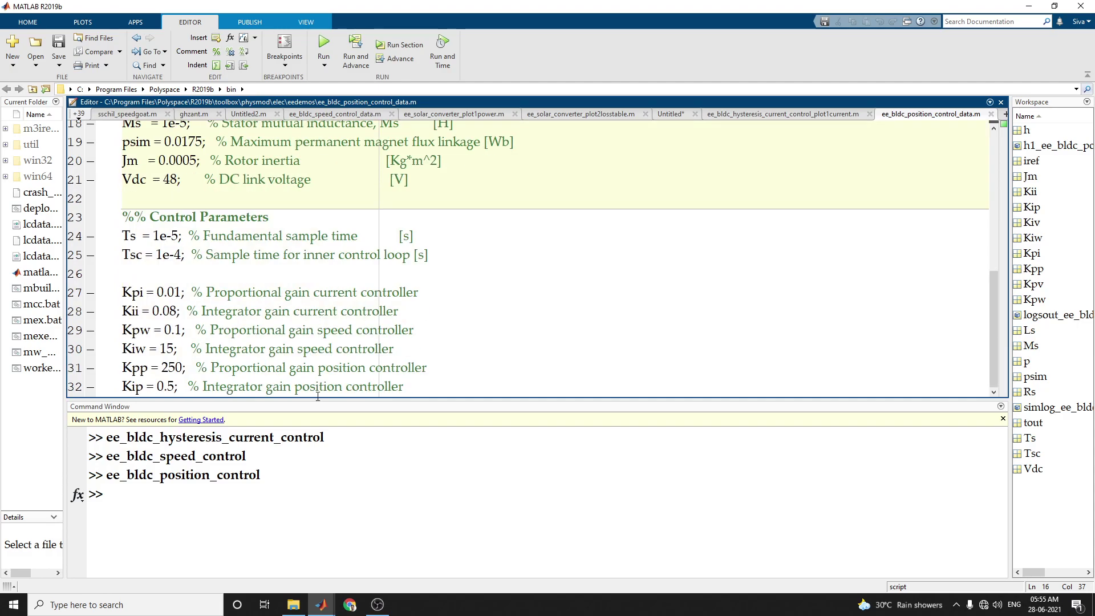
{"action": "left_click", "coordinate": [323, 605]}
Bring the model to the front and briefly look inside the Control subsystem
{"action": "left_click", "coordinate": [352, 539]}
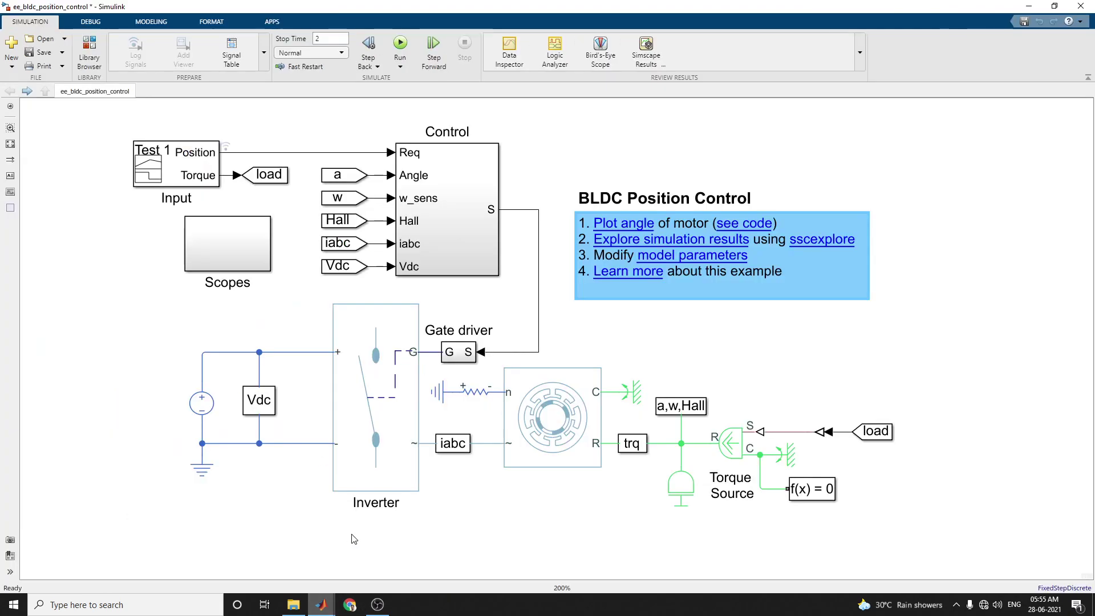
{"action": "left_click", "coordinate": [469, 222]}
{"action": "double_click", "coordinate": [469, 222]}
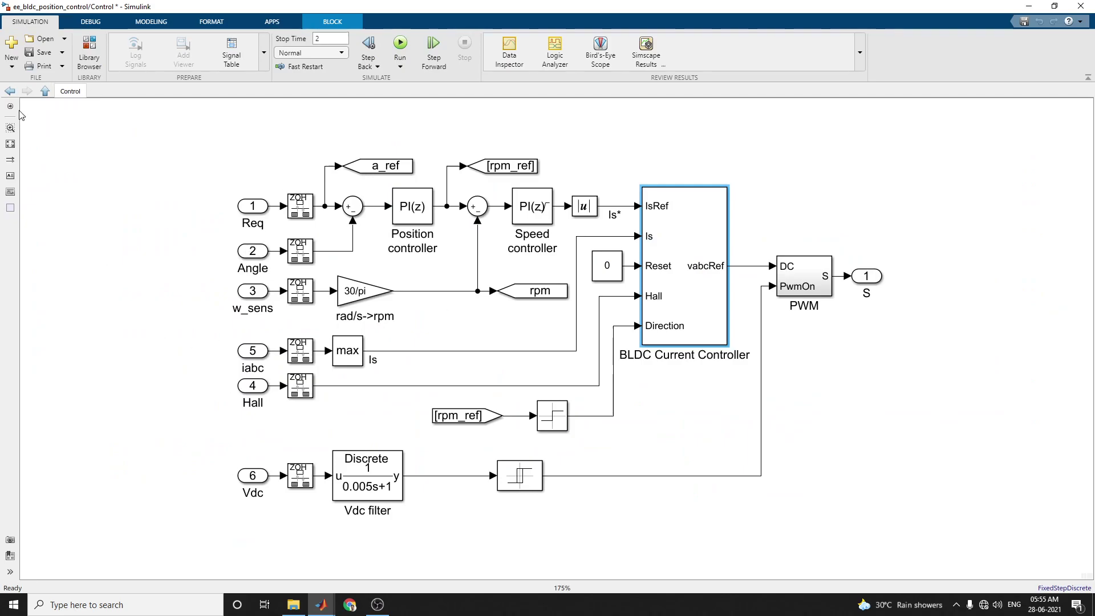
{"action": "left_click", "coordinate": [10, 91]}
Export the Input block's Position and Torque signals to the MATLAB workspace
{"action": "double_click", "coordinate": [196, 164]}
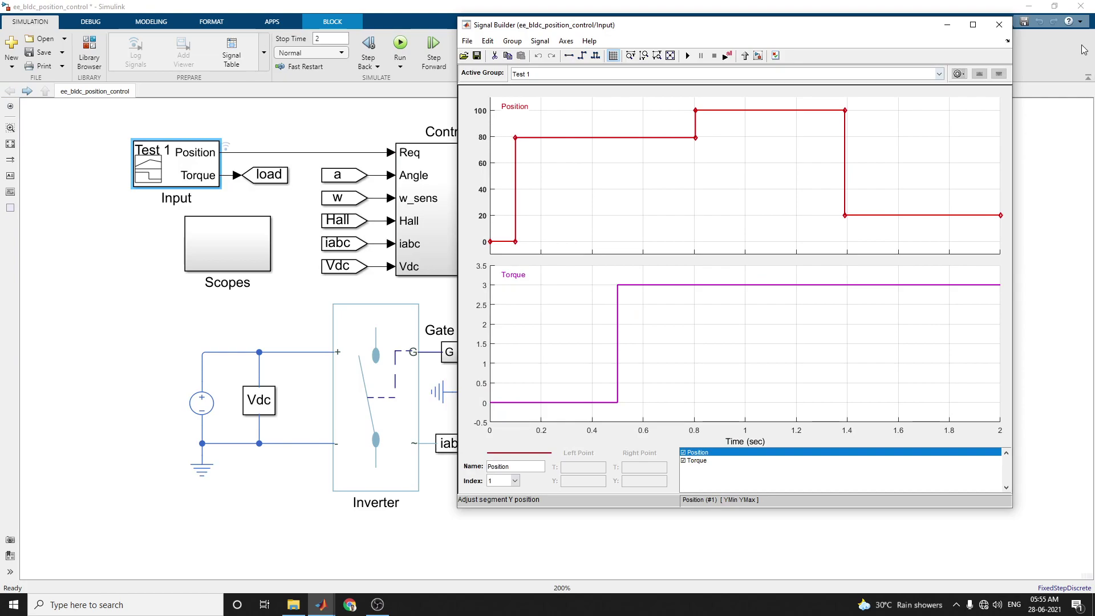
{"action": "left_click", "coordinate": [467, 41]}
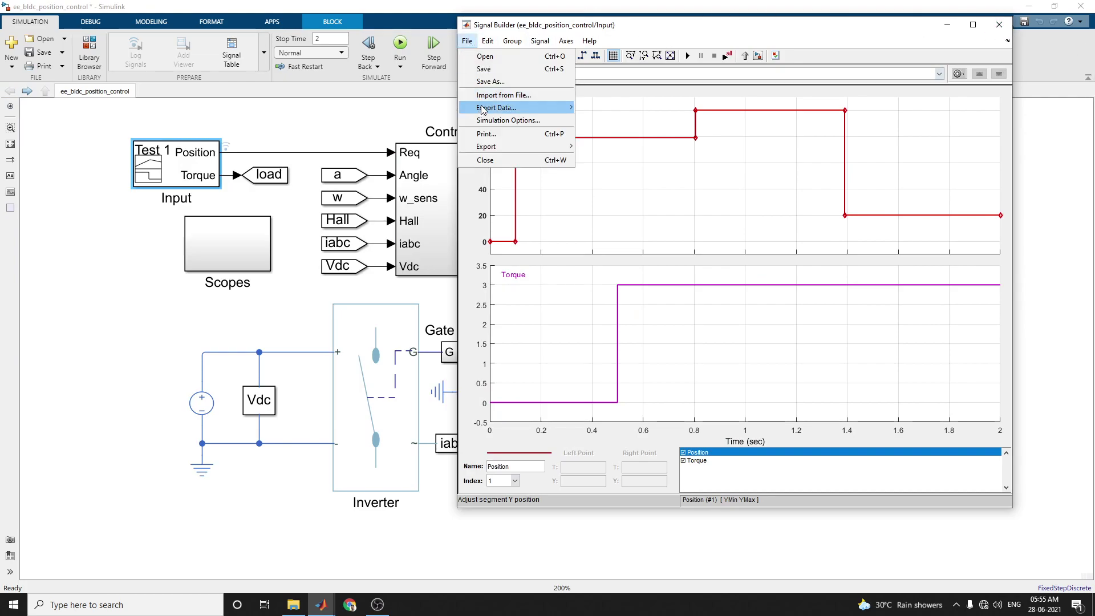
{"action": "mouse_move", "coordinate": [505, 112]}
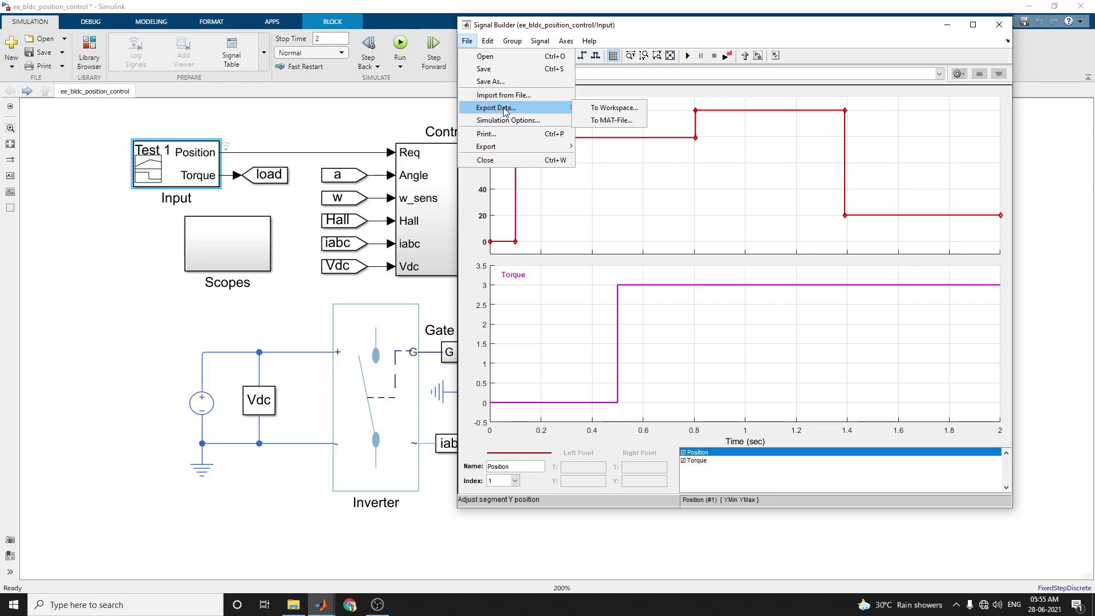
{"action": "left_click", "coordinate": [589, 109]}
{"action": "left_click", "coordinate": [650, 104]}
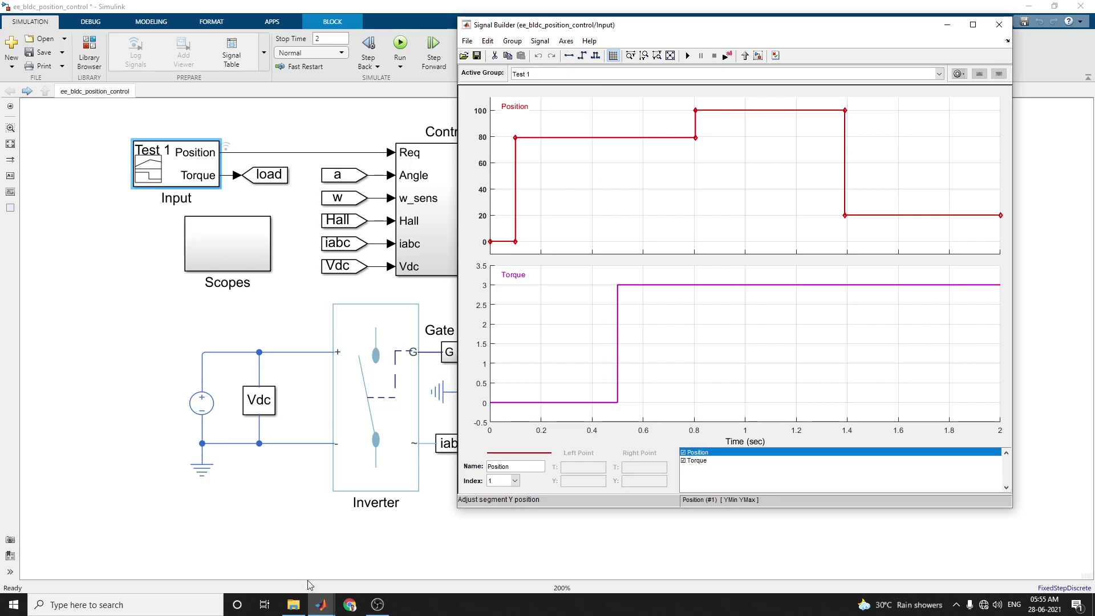
Widen the MATLAB Workspace panel so variable values are visible
{"action": "mouse_move", "coordinate": [321, 605]}
{"action": "left_click", "coordinate": [149, 562]}
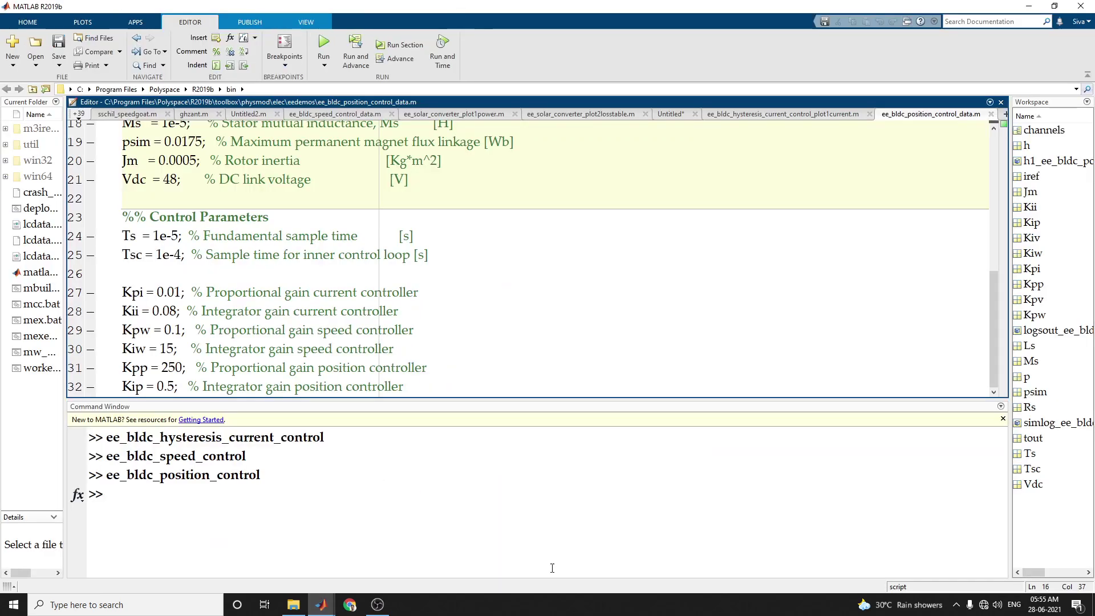
{"action": "left_click_drag", "start_coordinate": [1010, 391], "coordinate": [609, 402]}
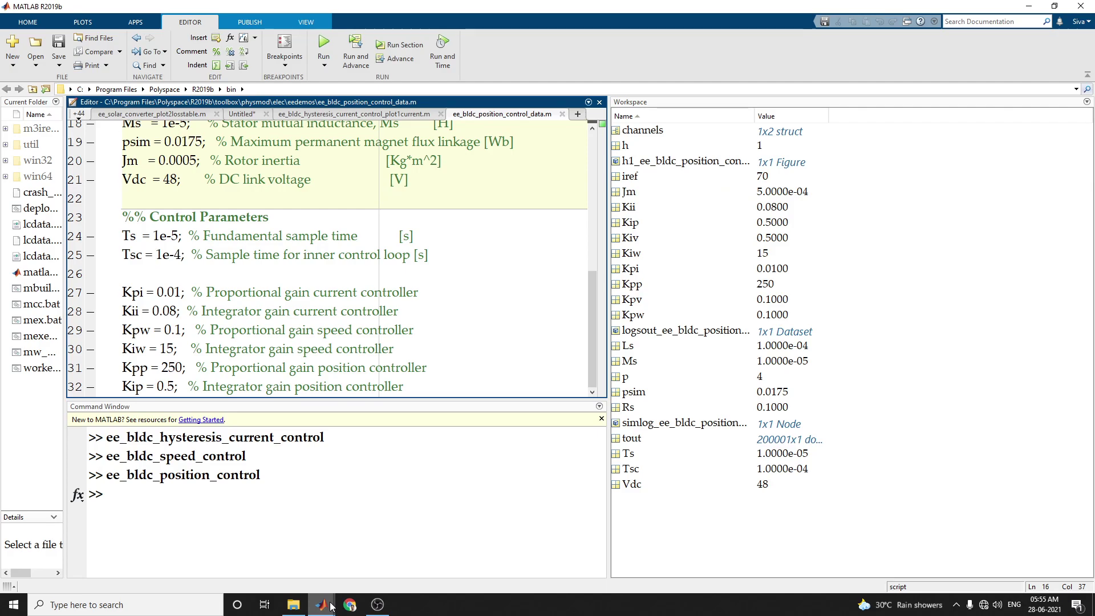
Try exporting the signals to dataset.mat, which fails with permission denied, and dismiss the error
{"action": "mouse_move", "coordinate": [331, 606]}
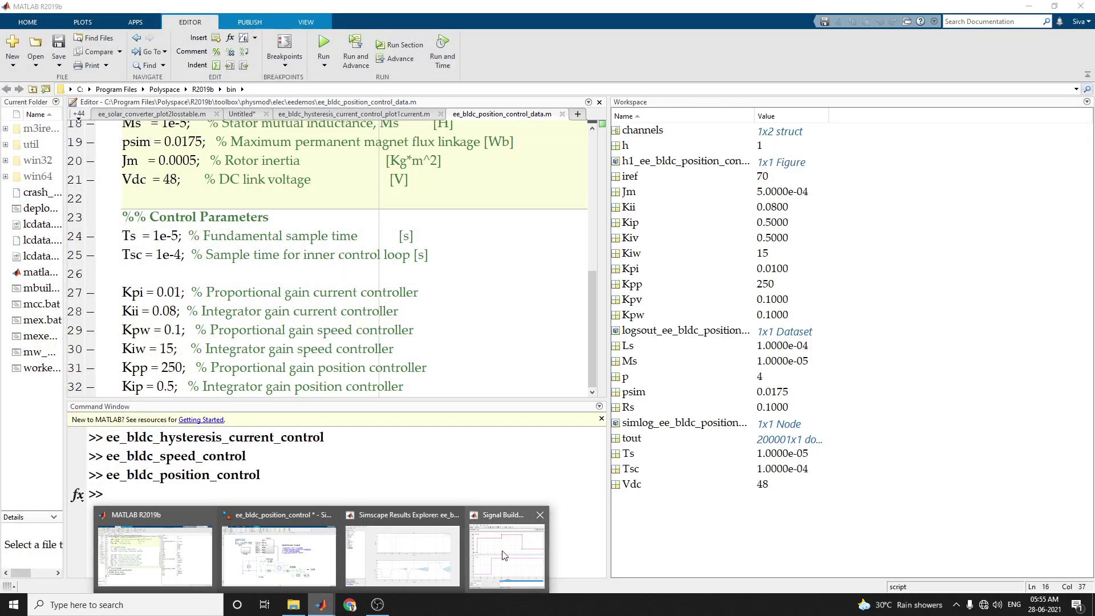
{"action": "left_click", "coordinate": [504, 555]}
{"action": "left_click", "coordinate": [472, 45]}
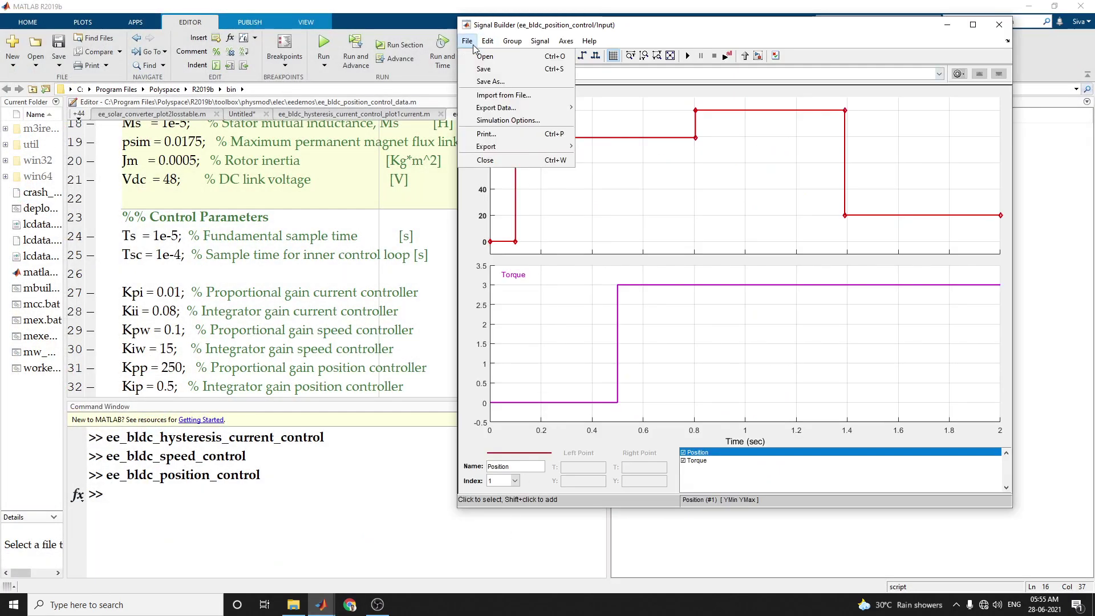
{"action": "mouse_move", "coordinate": [507, 109]}
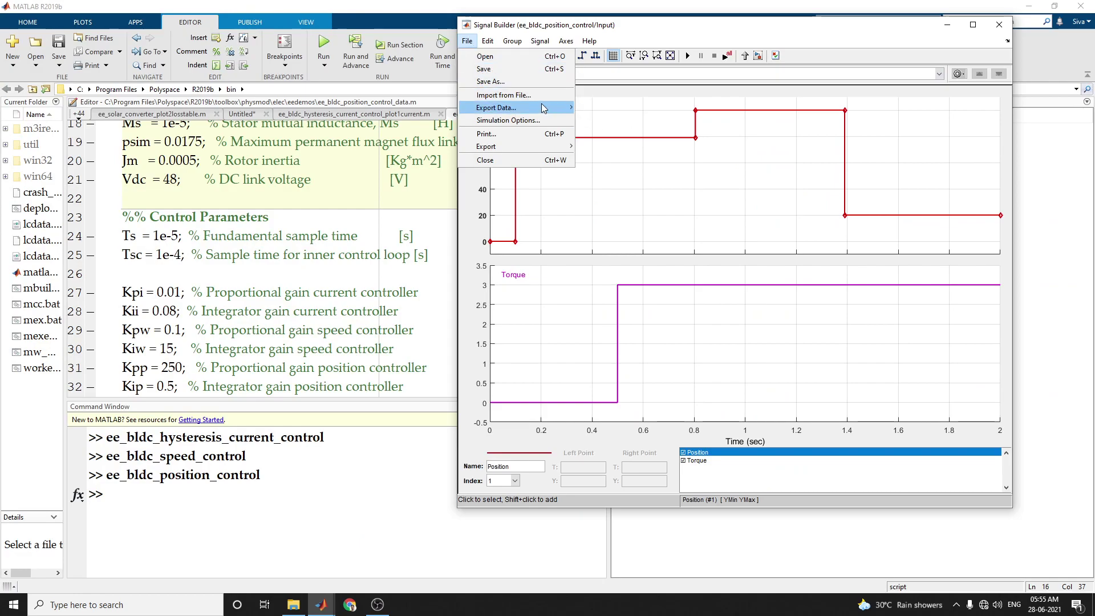
{"action": "left_click", "coordinate": [606, 121]}
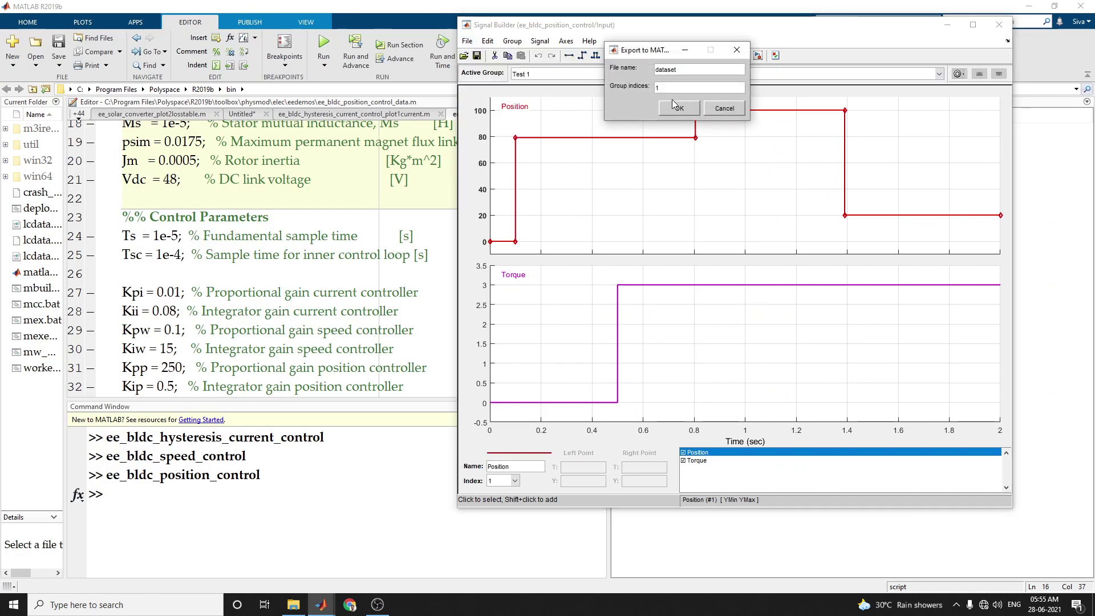
{"action": "left_click", "coordinate": [683, 108]}
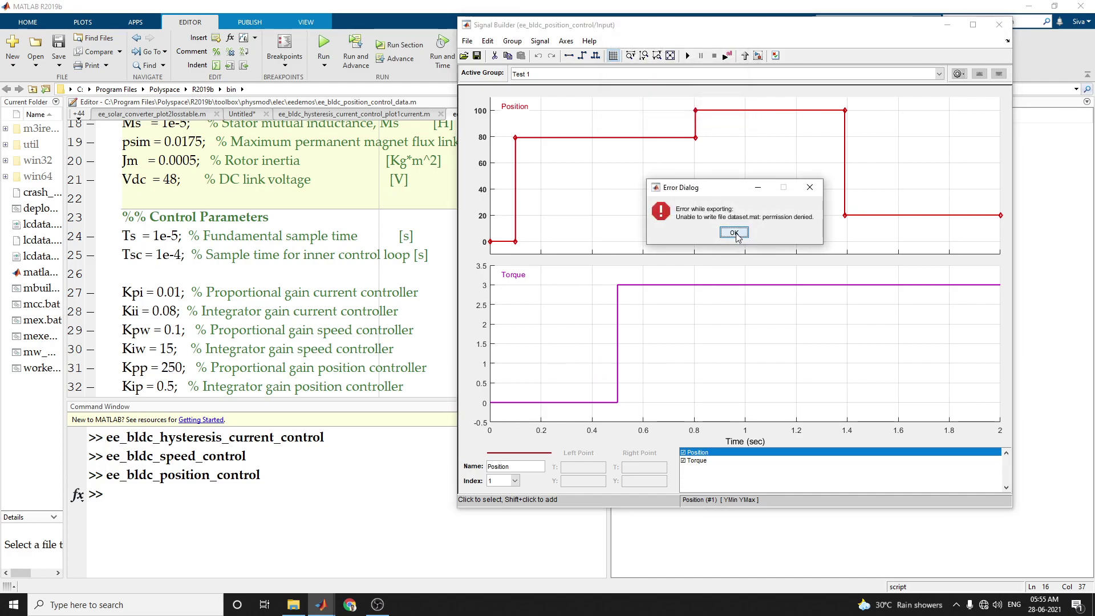
{"action": "left_click", "coordinate": [735, 233]}
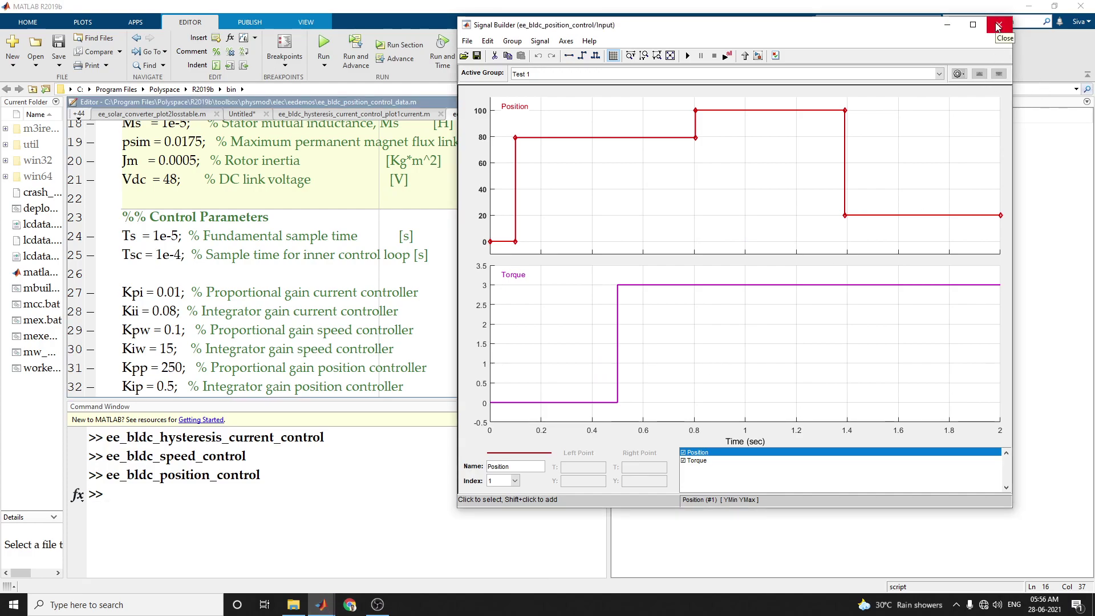
{"action": "left_click", "coordinate": [467, 41]}
Open the Import from File dialog in Signal Builder and cancel it without importing
{"action": "mouse_move", "coordinate": [479, 49]}
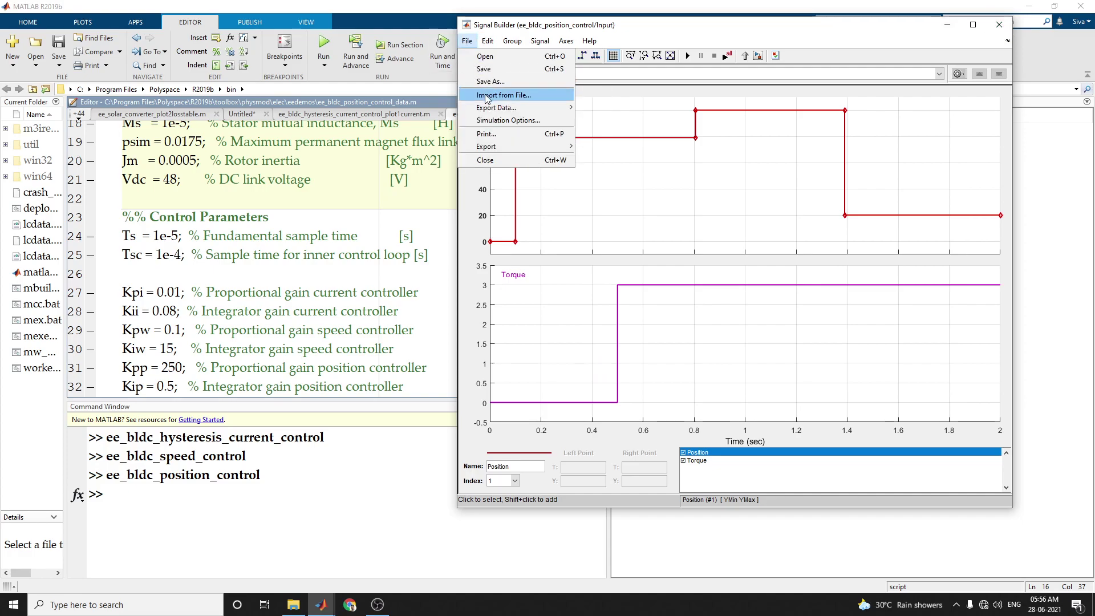
{"action": "left_click", "coordinate": [488, 97]}
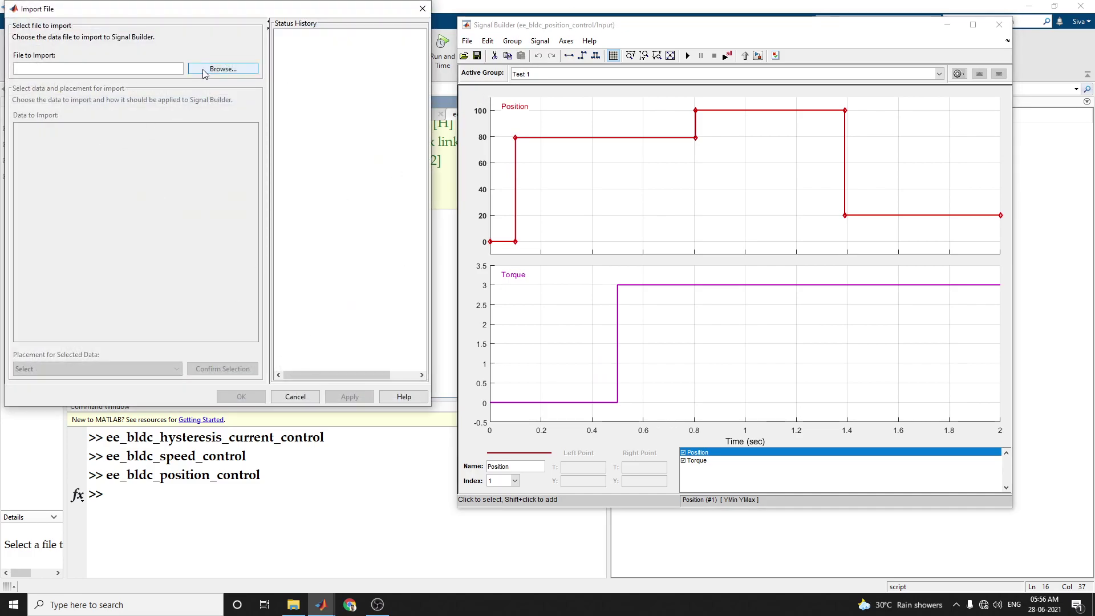
{"action": "left_click", "coordinate": [421, 8]}
Raise the first Position step level from 79 to 81.5 and close Signal Builder
{"action": "left_click", "coordinate": [551, 137]}
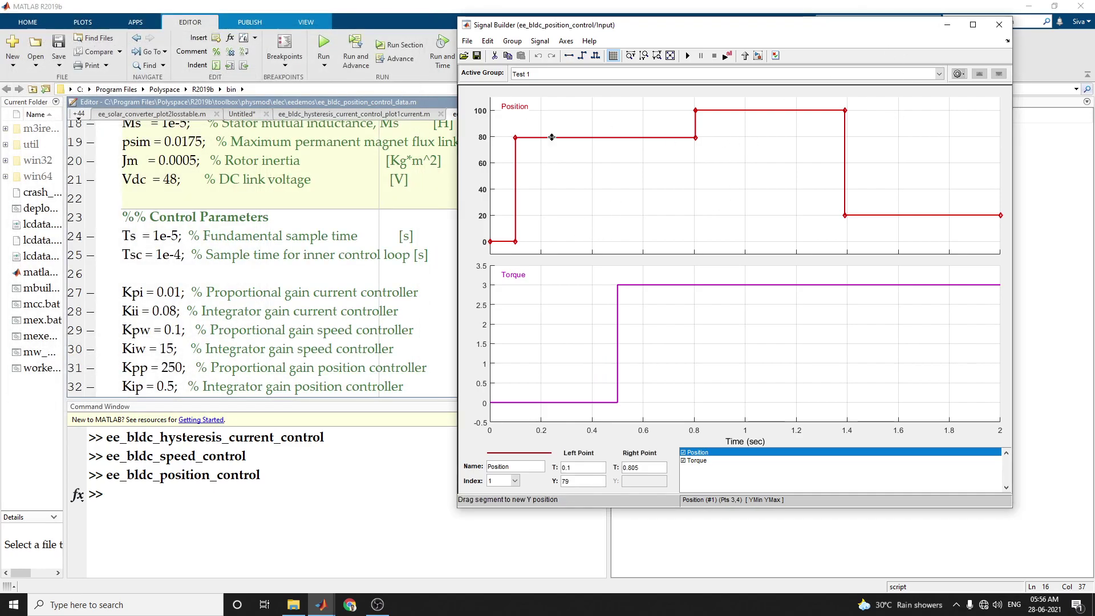
{"action": "mouse_move", "coordinate": [551, 138]}
{"action": "left_mouse_down"}
{"action": "mouse_move", "coordinate": [553, 172]}
{"action": "mouse_move", "coordinate": [556, 135]}
{"action": "left_mouse_up"}
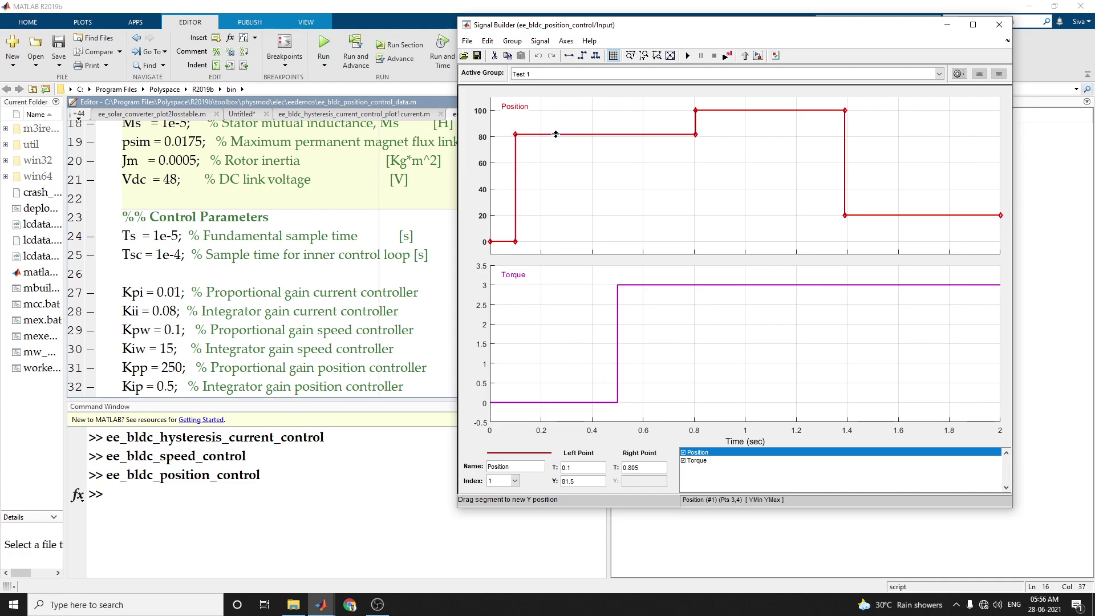
{"action": "left_click", "coordinate": [453, 279]}
Scroll the parameter script up to view its header comments, then back down
{"action": "left_click", "coordinate": [1000, 24]}
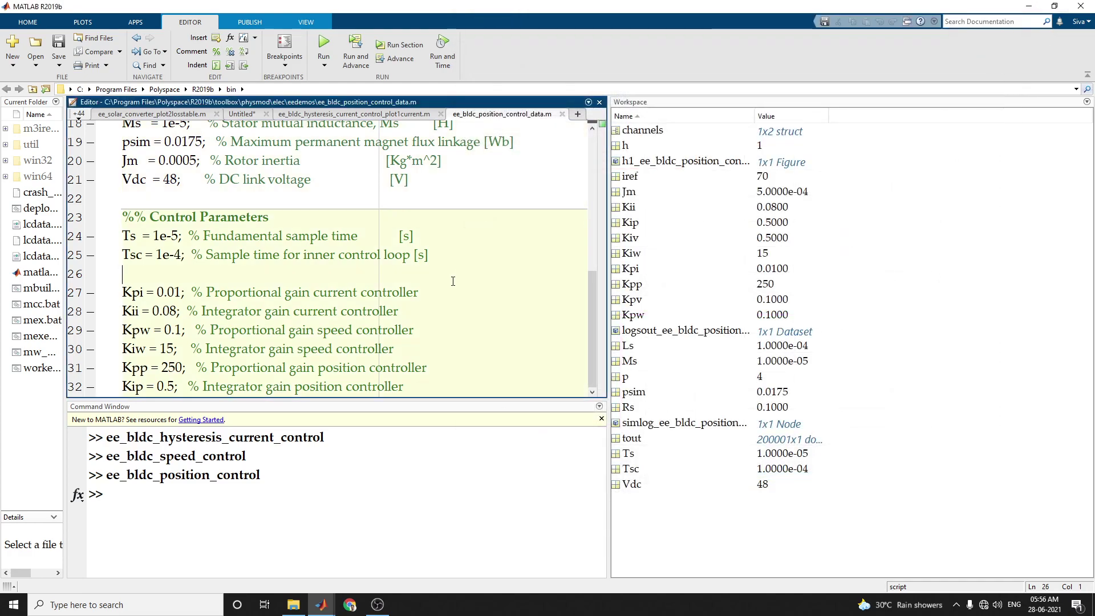
{"action": "scroll", "coordinate": [316, 281], "scroll_direction": "up", "scroll_amount": 6}
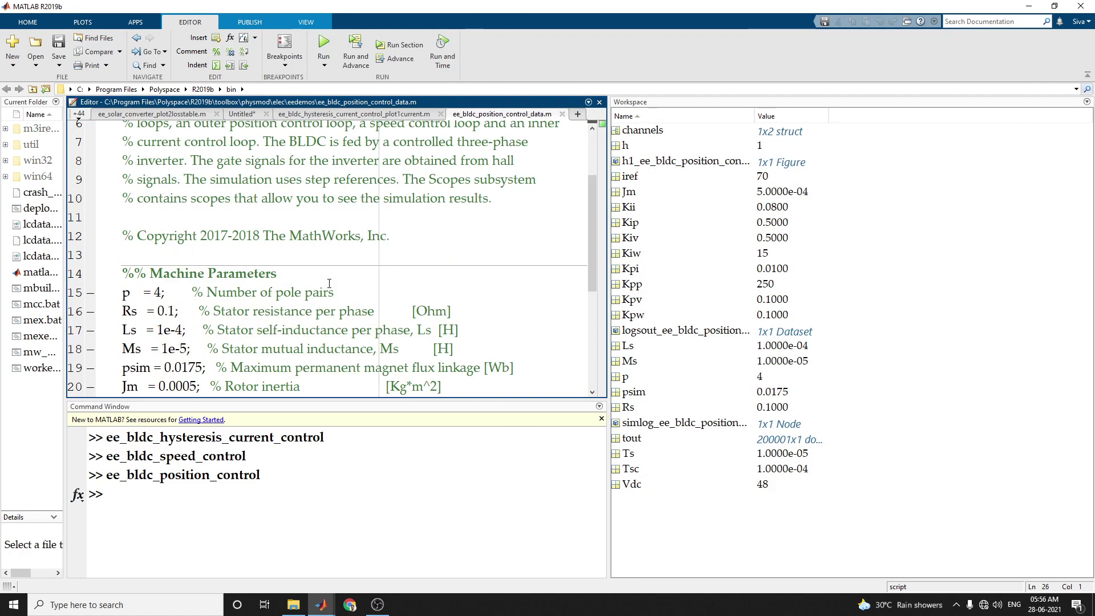
{"action": "scroll", "coordinate": [320, 297], "scroll_direction": "down", "scroll_amount": 6}
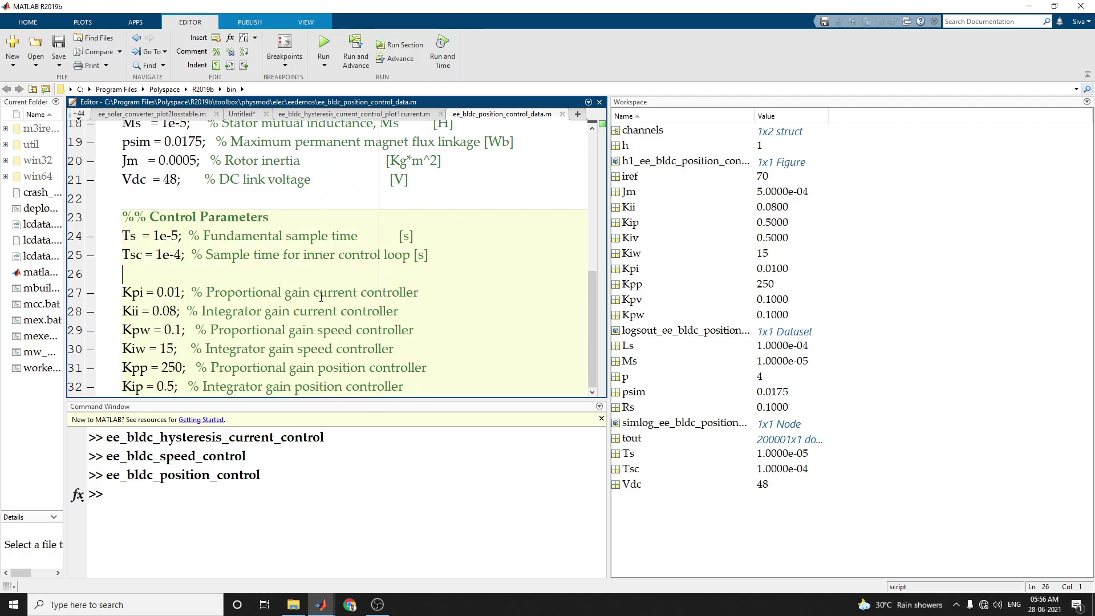
Bring Simscape Results Explorer forward, then the ee_bldc_position_control Simulink model
{"action": "mouse_move", "coordinate": [321, 604]}
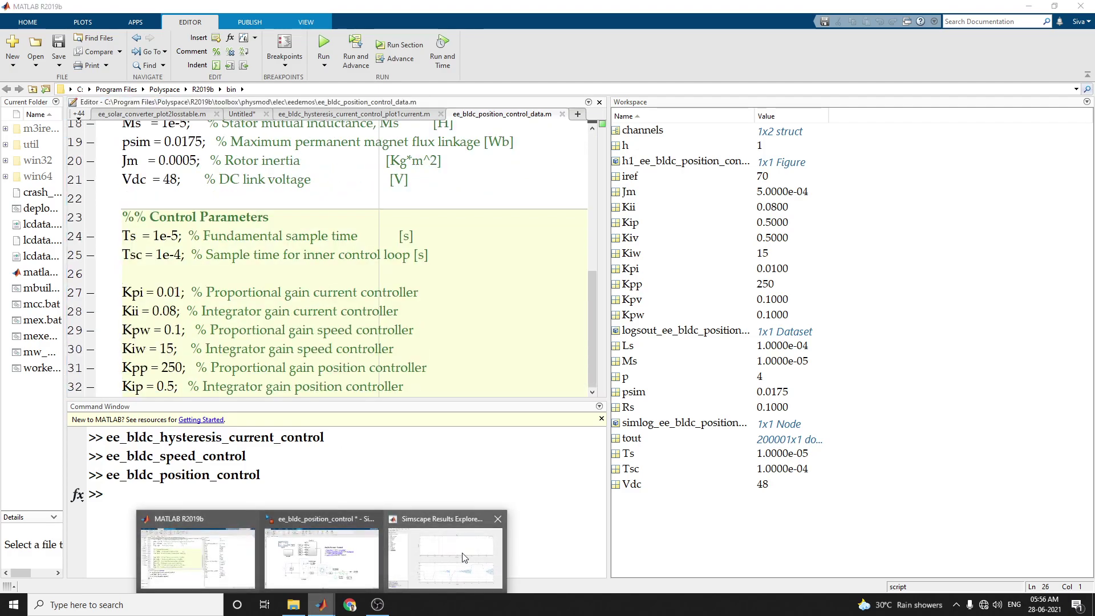
{"action": "left_click", "coordinate": [464, 549]}
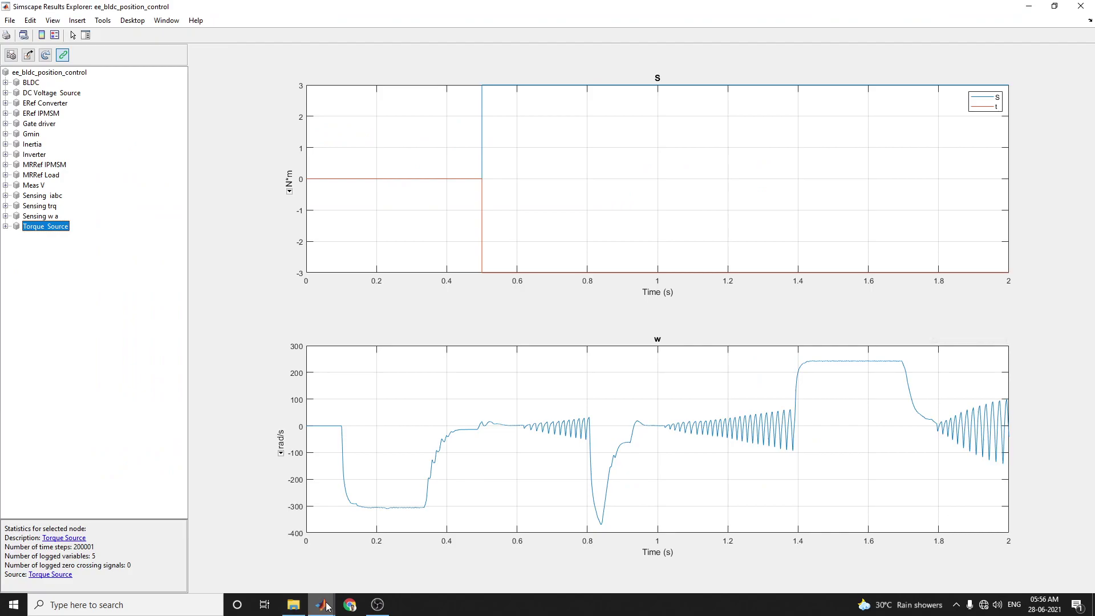
{"action": "left_click", "coordinate": [328, 571]}
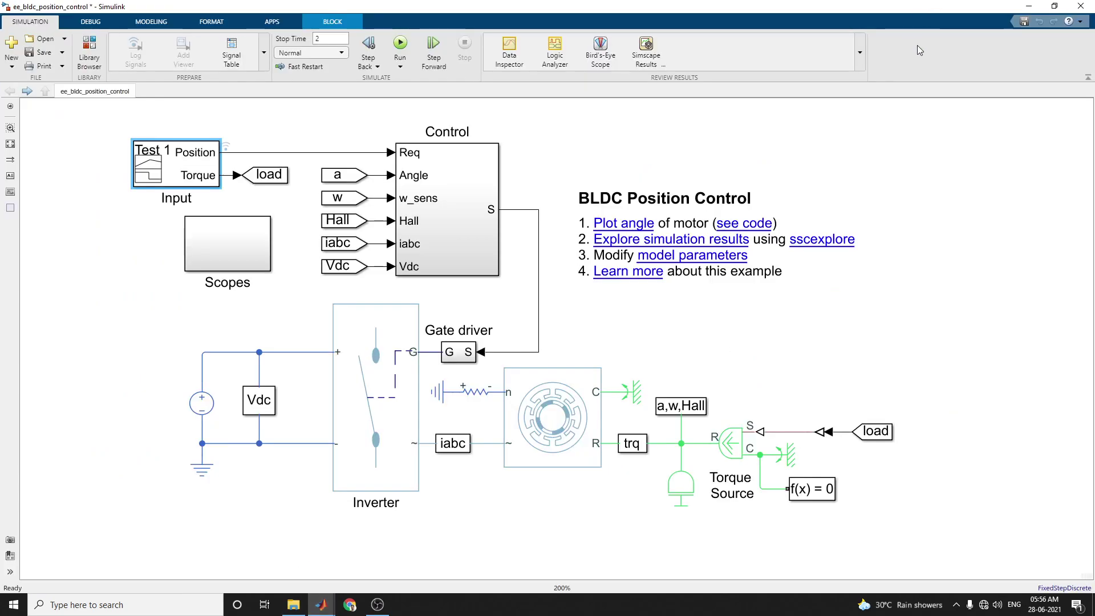